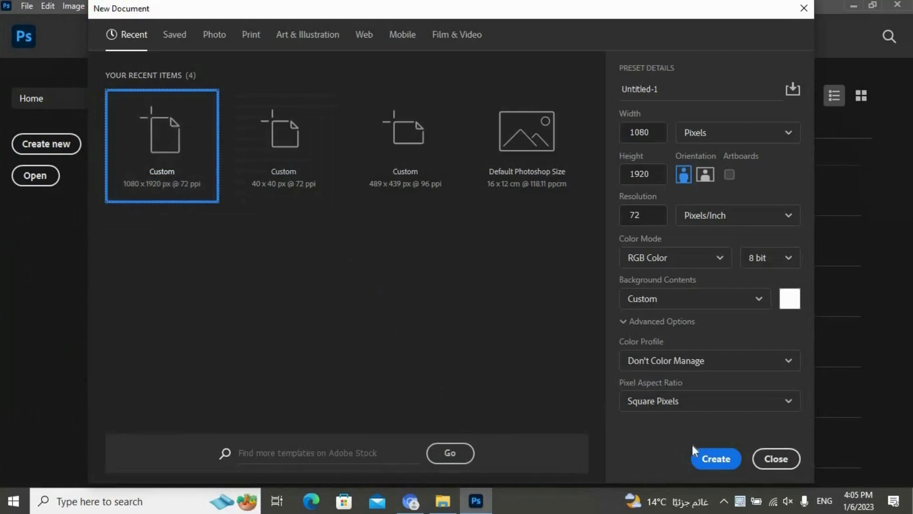
Create the 1080 x 1920 pixel document at 72 ppi and browse to drive E: to open an image.
left_click(706, 459)
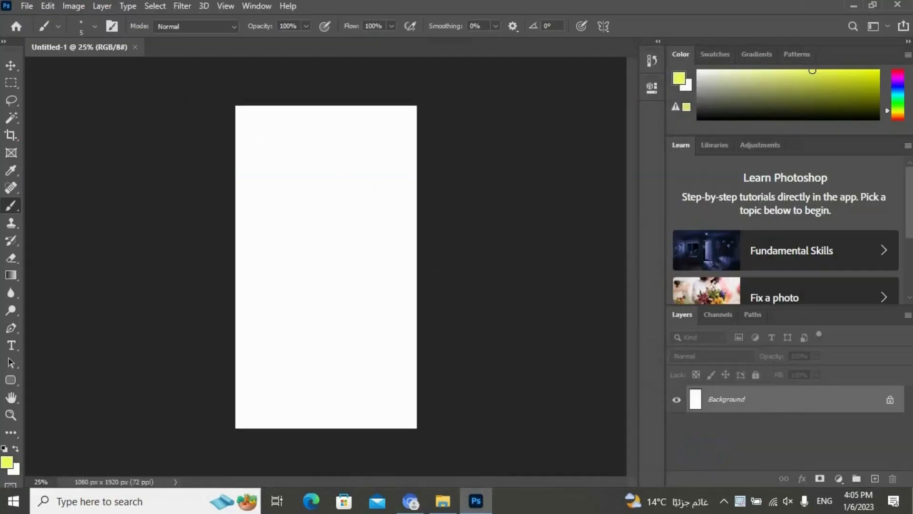
left_click(27, 7)
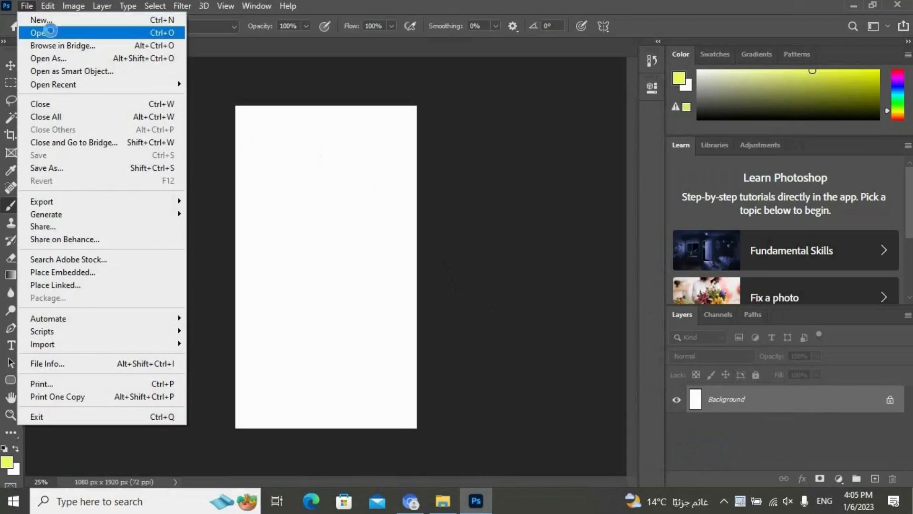
left_click(45, 32)
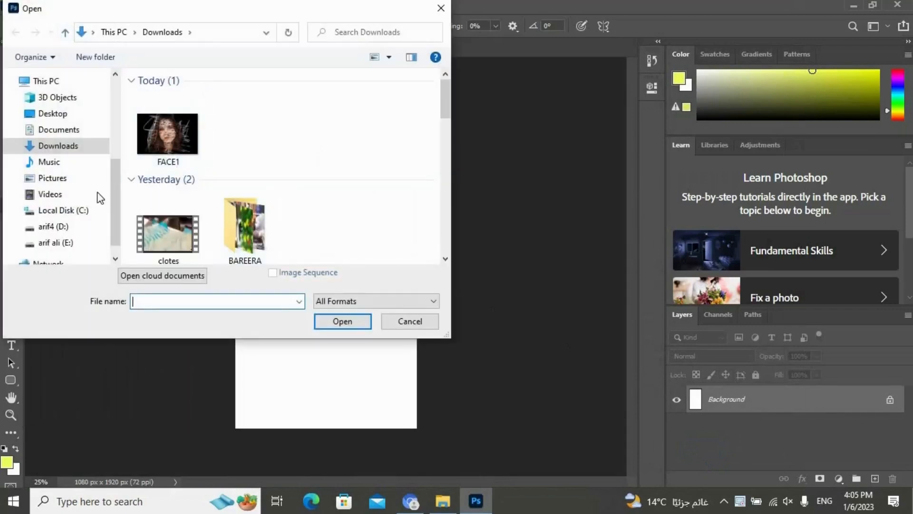
left_click(67, 243)
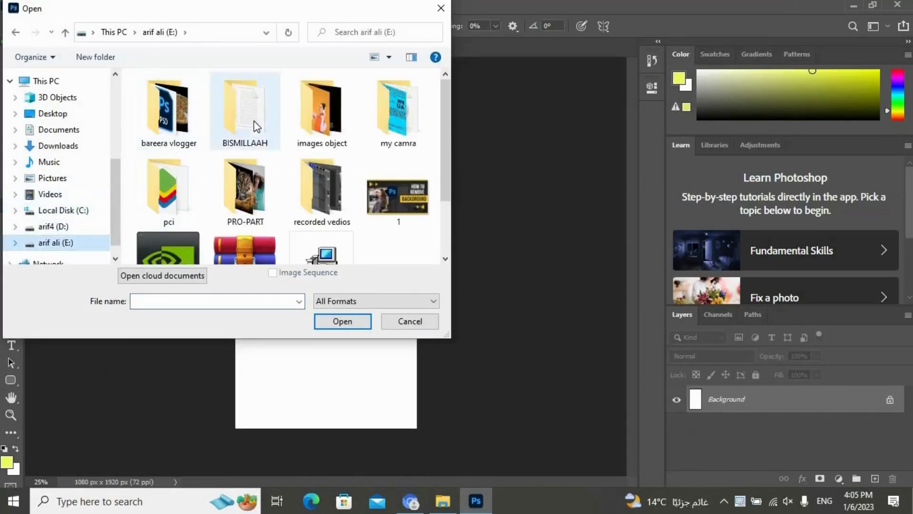
Look through the images in the PRO-PART folder for a suitable portrait photo.
scroll(285, 135, "down", 2)
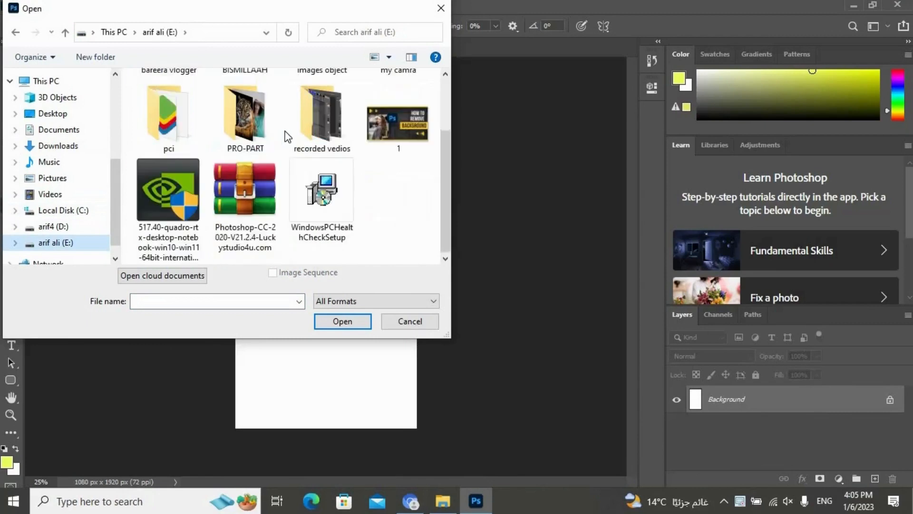
double_click(259, 122)
scroll(298, 172, "down", 5)
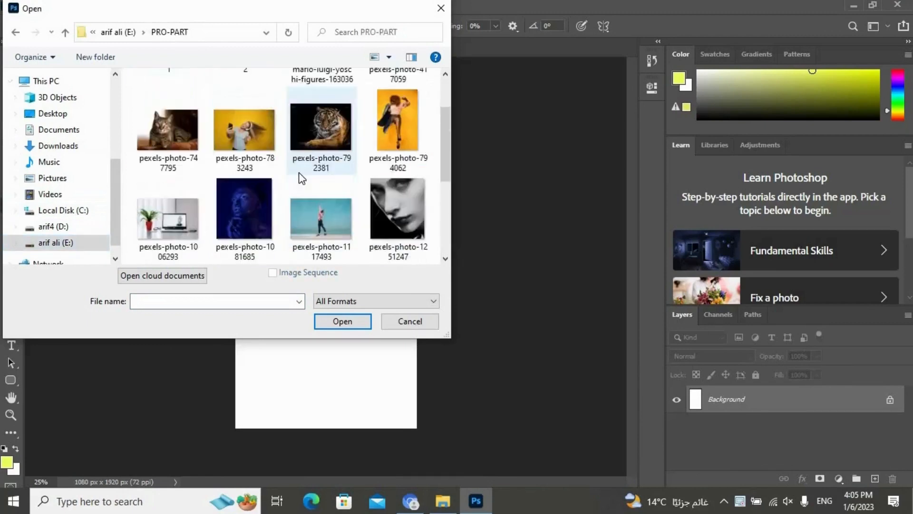
scroll(298, 172, "down", 2)
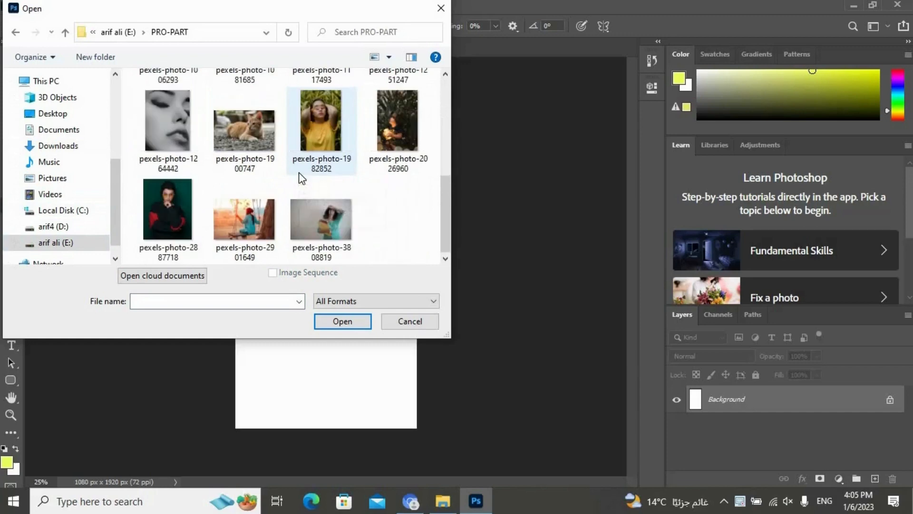
scroll(352, 198, "up", 7)
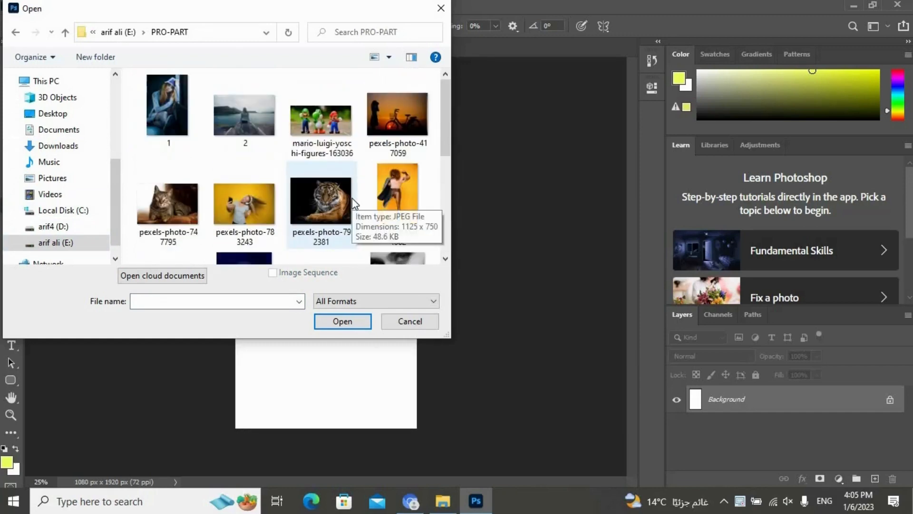
scroll(352, 198, "down", 7)
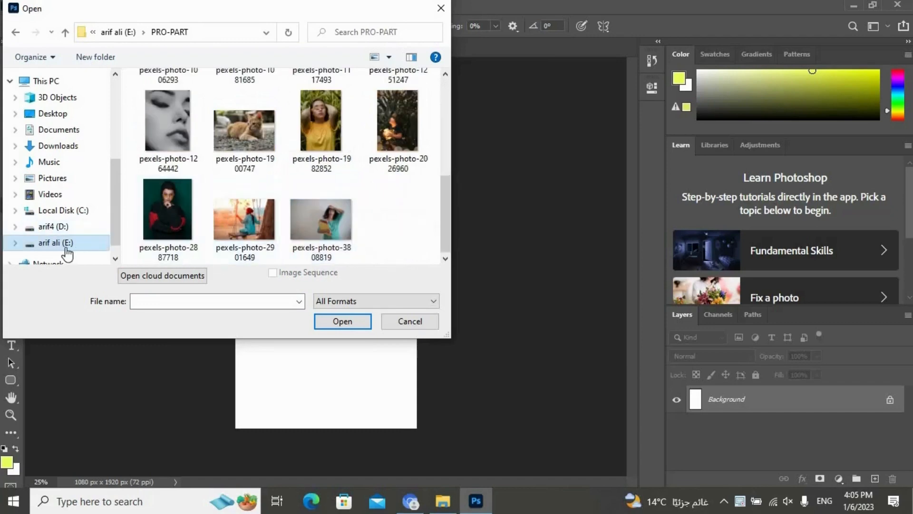
scroll(285, 217, "up", 3)
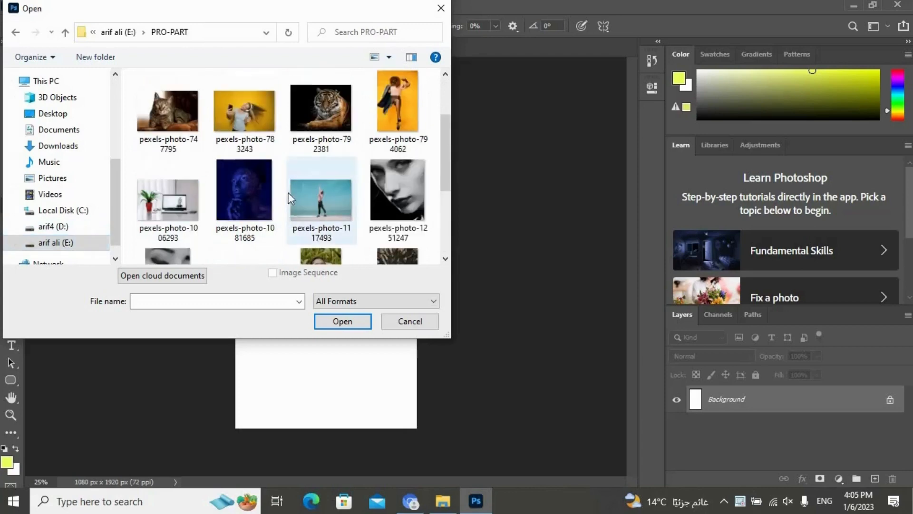
left_click(15, 32)
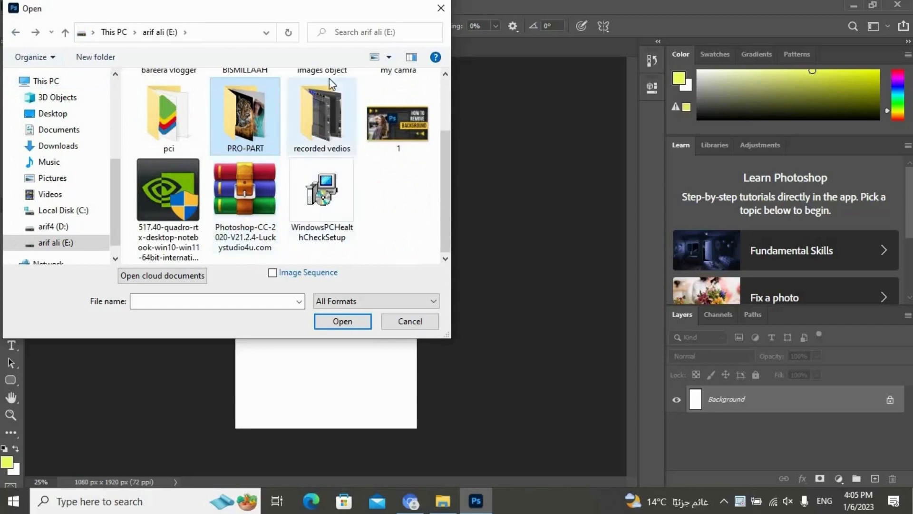
Open the photo pexels-photo-2681751 from the images object folder on drive E:.
scroll(309, 135, "up", 1)
double_click(308, 135)
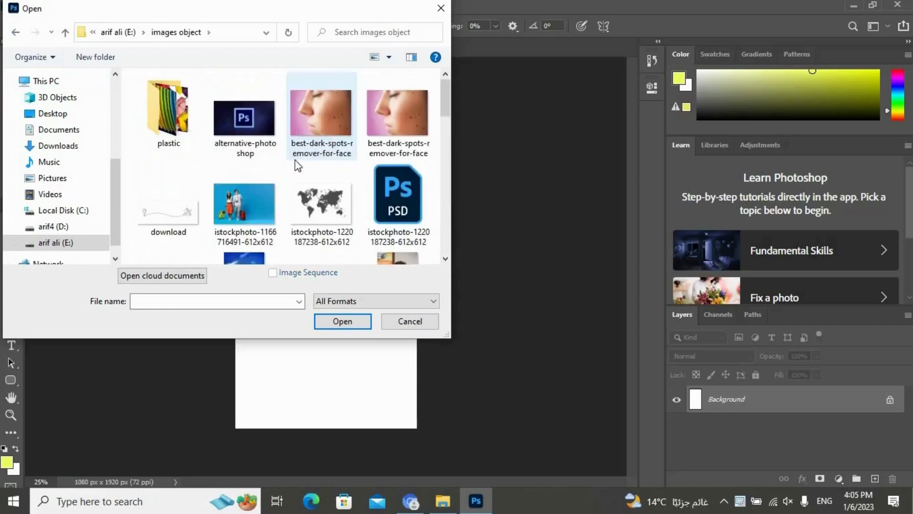
scroll(314, 190, "down", 3)
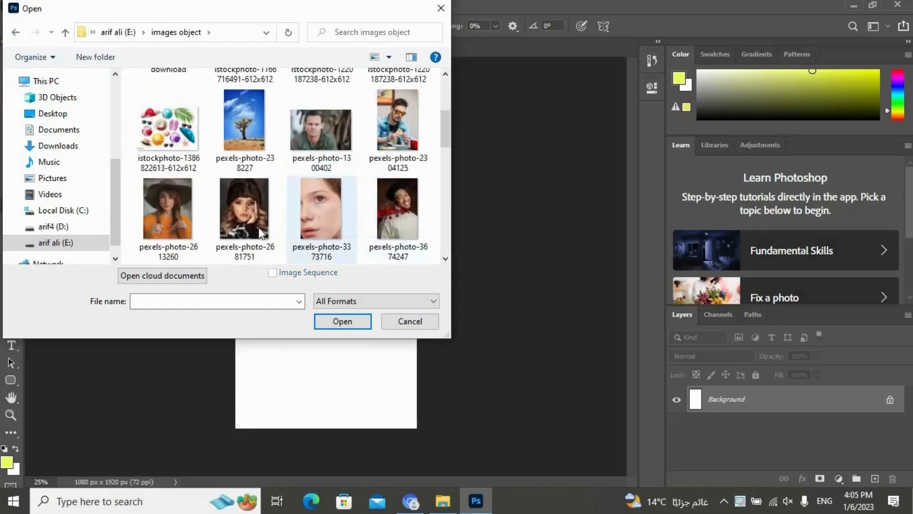
left_click(244, 209)
left_click(343, 323)
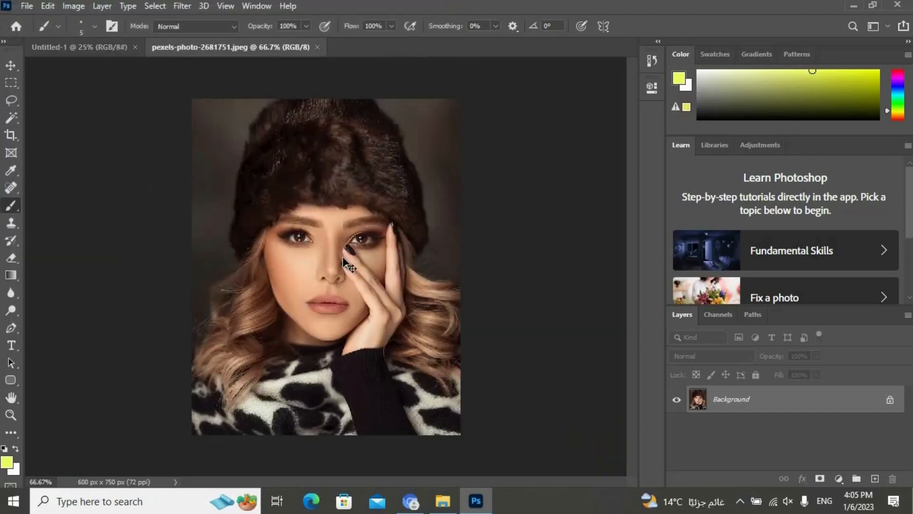
Duplicate the photo's Background layer and delete the original Background layer.
left_click(343, 258)
left_click(344, 258)
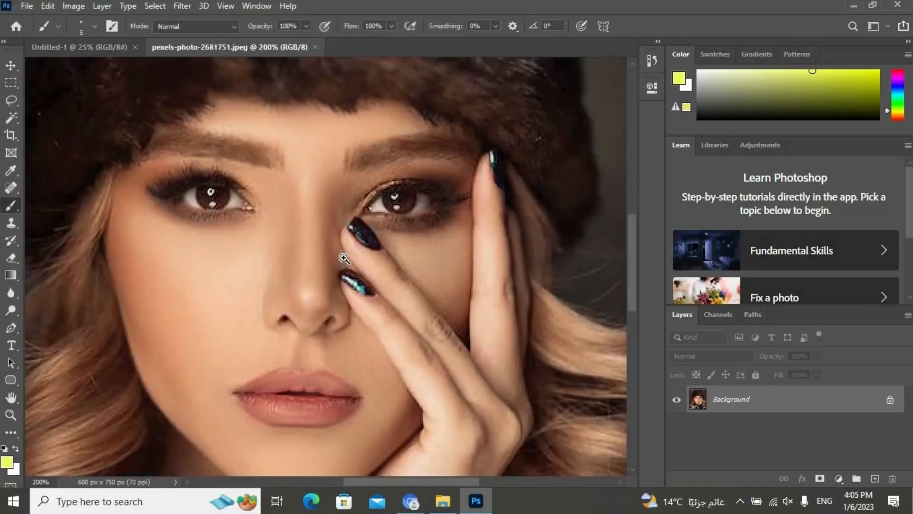
left_click(344, 258, "alt")
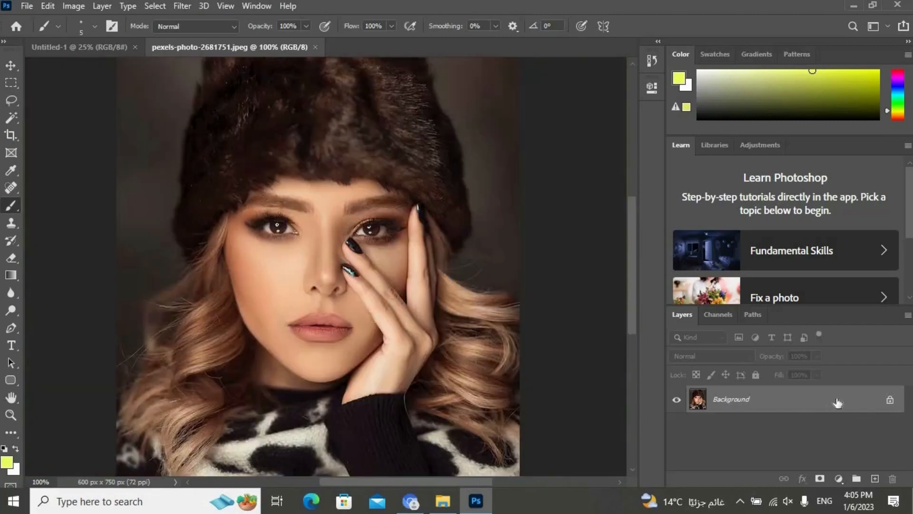
left_click_drag(854, 404, 874, 478)
left_click_drag(791, 423, 893, 478)
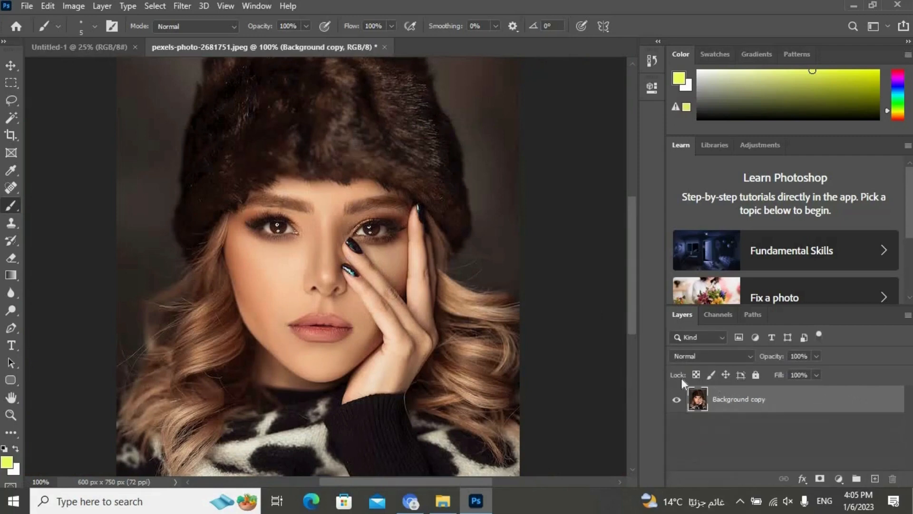
Create a black (000000) Solid Color fill layer and place it beneath the Background copy layer.
left_click(875, 478)
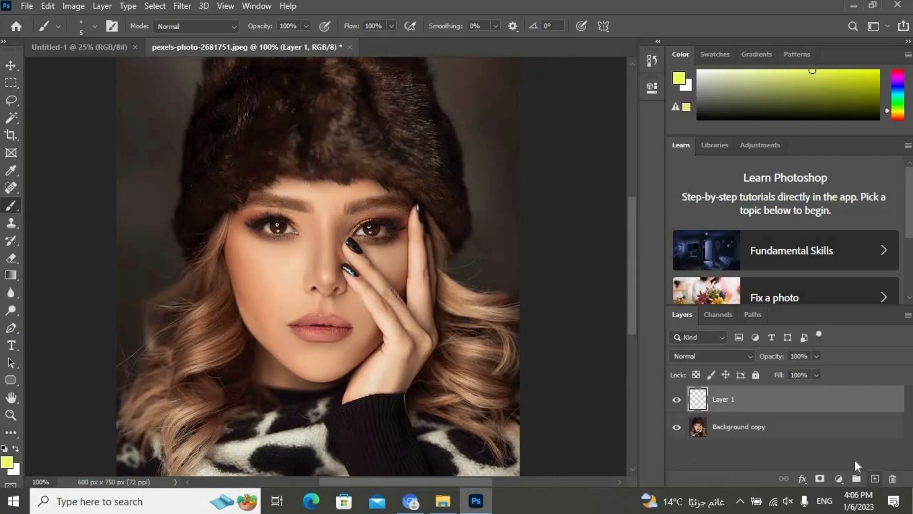
left_click(839, 479)
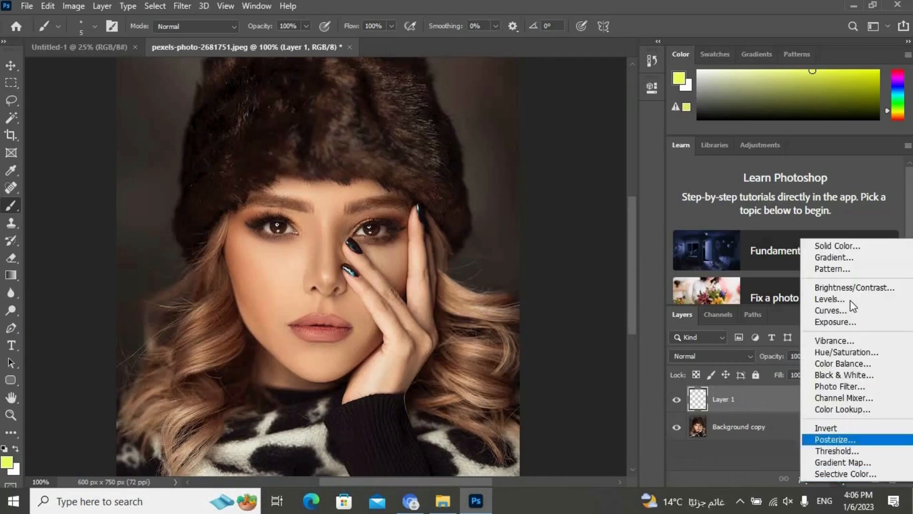
left_click(867, 244)
left_click_drag(551, 198, 451, 272)
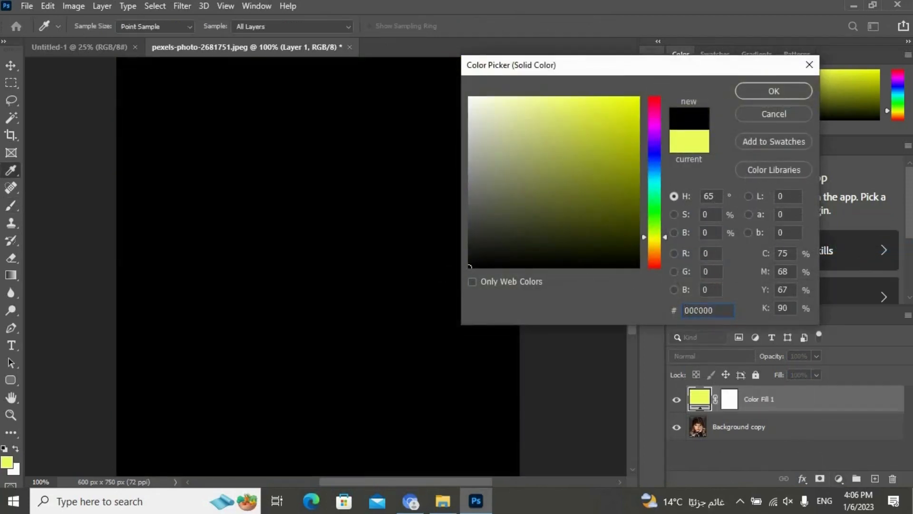
left_click_drag(716, 311, 661, 305)
left_click(776, 93)
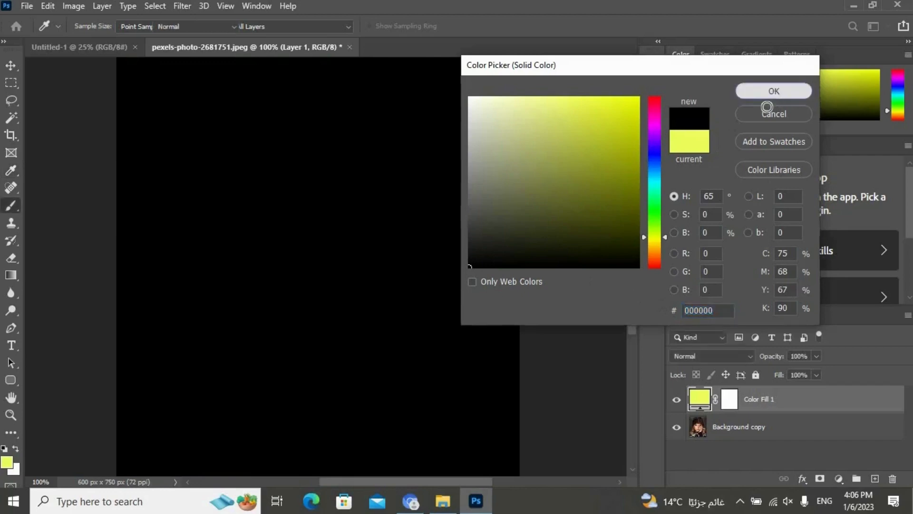
left_click_drag(742, 427, 747, 401)
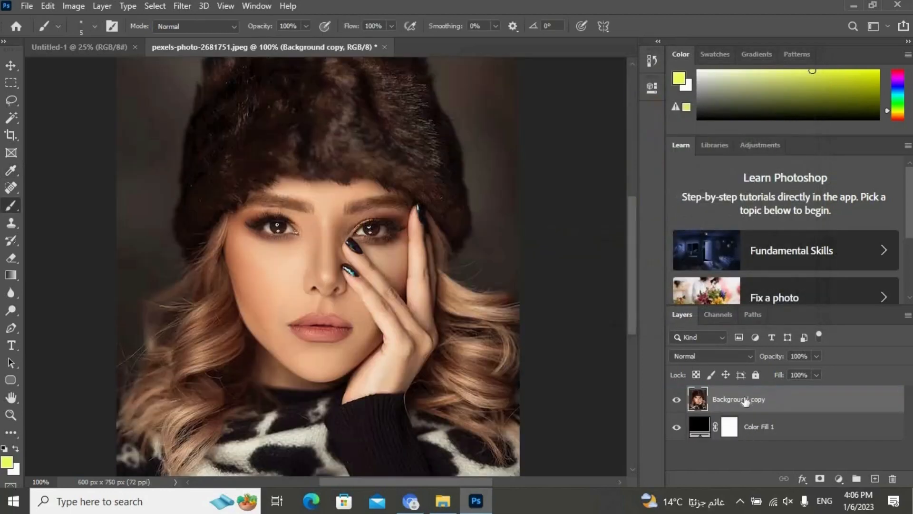
Add a layer mask to the Background copy layer and invert it to black, keeping white as the foreground color.
left_click(821, 479)
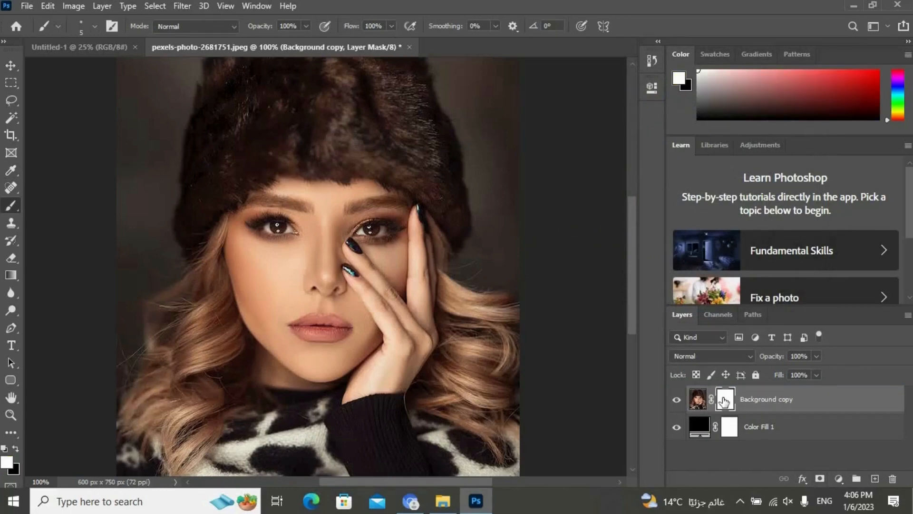
left_click(16, 449)
left_click(17, 447)
key("ctrl+i")
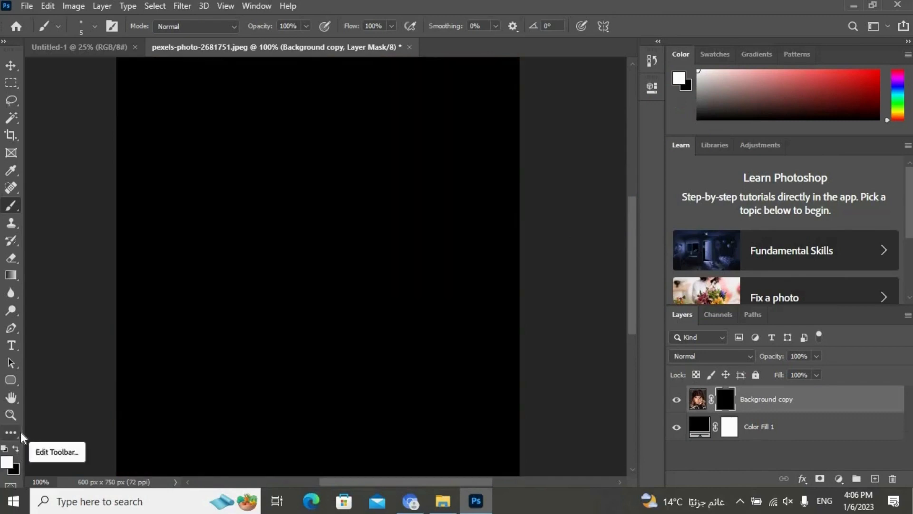
Set up the Brush tool with the Soft Round Pressure Size preset at 5 px and 100% flow.
right_click(9, 206)
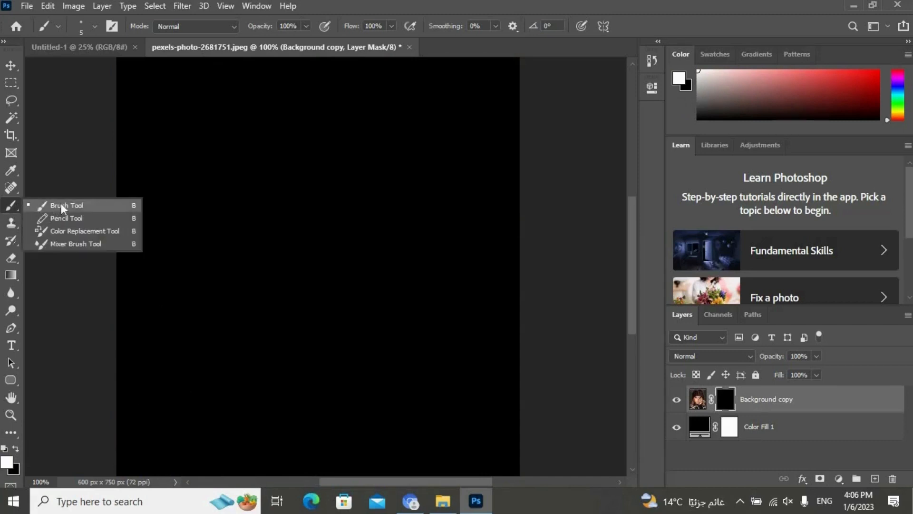
left_click(86, 208)
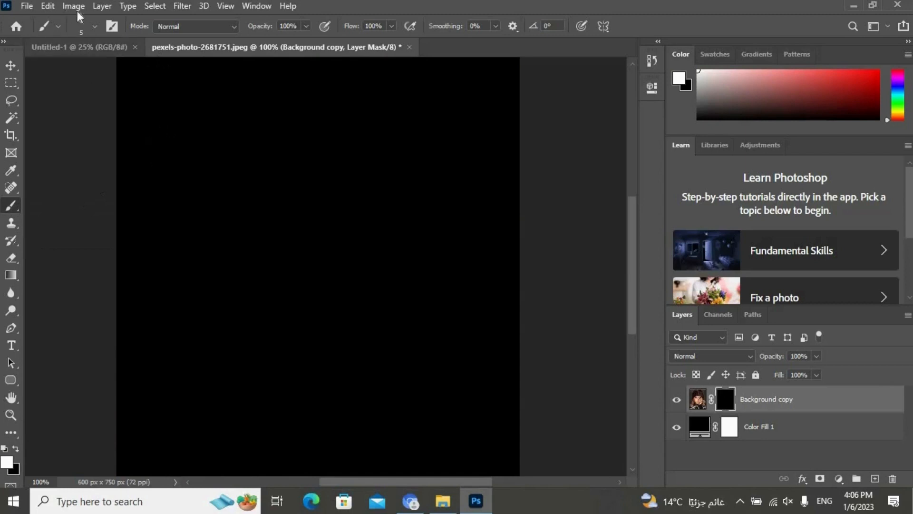
left_click(94, 27)
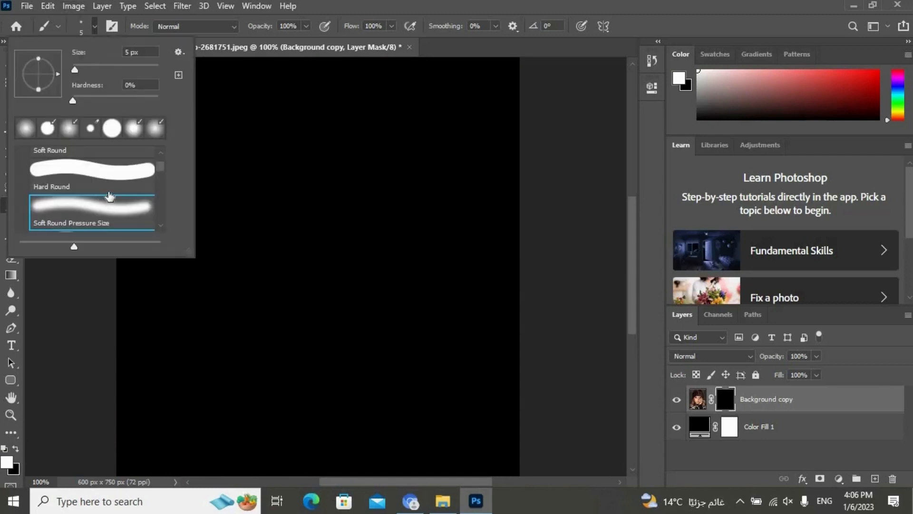
scroll(110, 195, "up", 2)
scroll(112, 184, "down", 1)
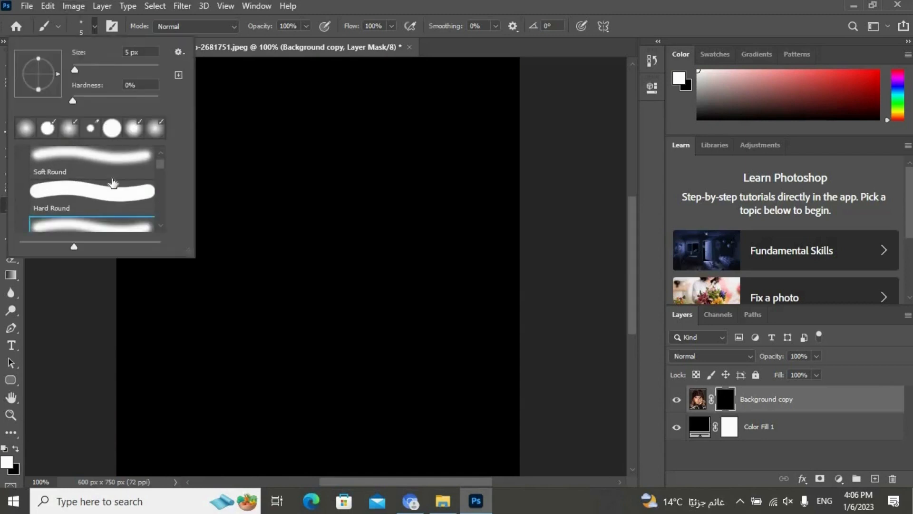
scroll(113, 184, "down", 2)
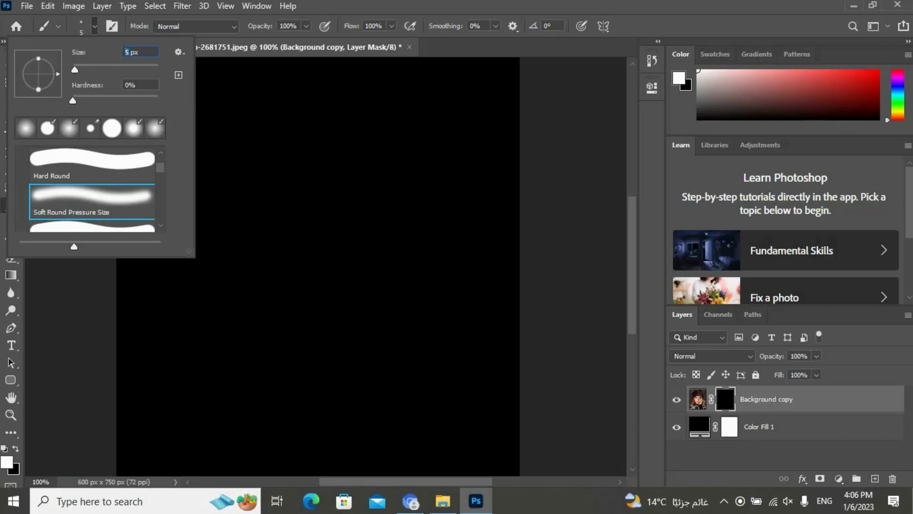
type("05")
key("Return")
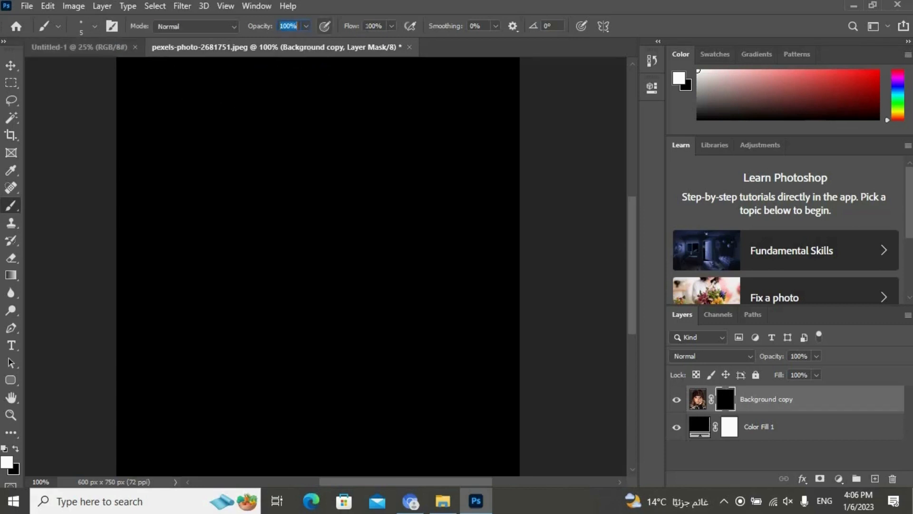
left_click(376, 27)
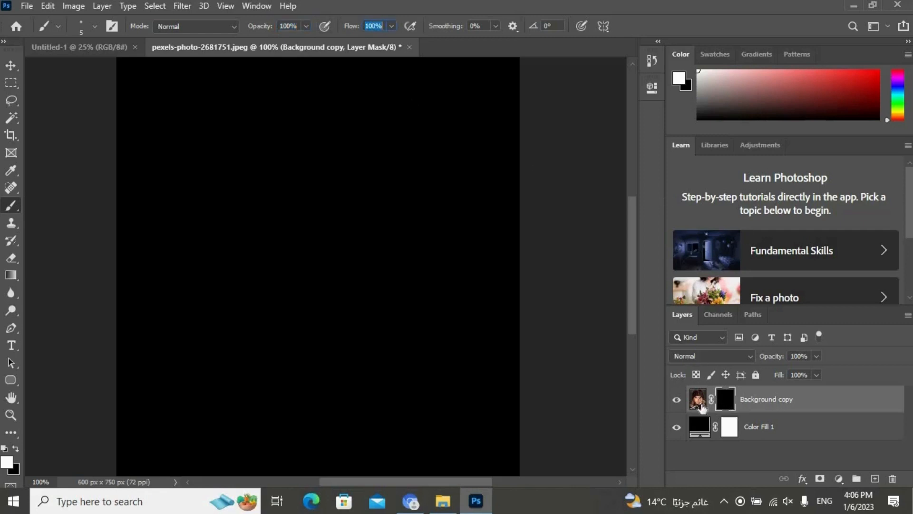
Scribble white brush strokes on the Background copy layer's mask to reveal the woman's face, hair, hand and clothing.
left_click(698, 402)
left_click(724, 402)
mouse_move(274, 151)
left_mouse_down()
mouse_move(387, 138)
mouse_move(316, 200)
mouse_move(404, 139)
mouse_move(390, 157)
mouse_move(285, 185)
mouse_move(376, 133)
mouse_move(314, 348)
mouse_move(320, 446)
mouse_move(381, 238)
mouse_move(238, 233)
mouse_move(187, 277)
mouse_move(333, 328)
mouse_move(471, 208)
mouse_move(423, 159)
mouse_move(486, 138)
mouse_move(343, 209)
mouse_move(314, 376)
mouse_move(146, 372)
mouse_move(242, 303)
mouse_move(177, 271)
mouse_move(153, 336)
mouse_move(379, 127)
mouse_move(204, 442)
mouse_move(372, 203)
mouse_move(348, 409)
mouse_move(394, 286)
mouse_move(247, 457)
mouse_move(387, 471)
mouse_move(381, 447)
mouse_move(119, 431)
mouse_move(135, 367)
mouse_move(136, 385)
mouse_move(126, 381)
mouse_move(504, 492)
mouse_move(328, 455)
mouse_move(138, 378)
mouse_move(265, 396)
mouse_move(439, 292)
left_mouse_up()
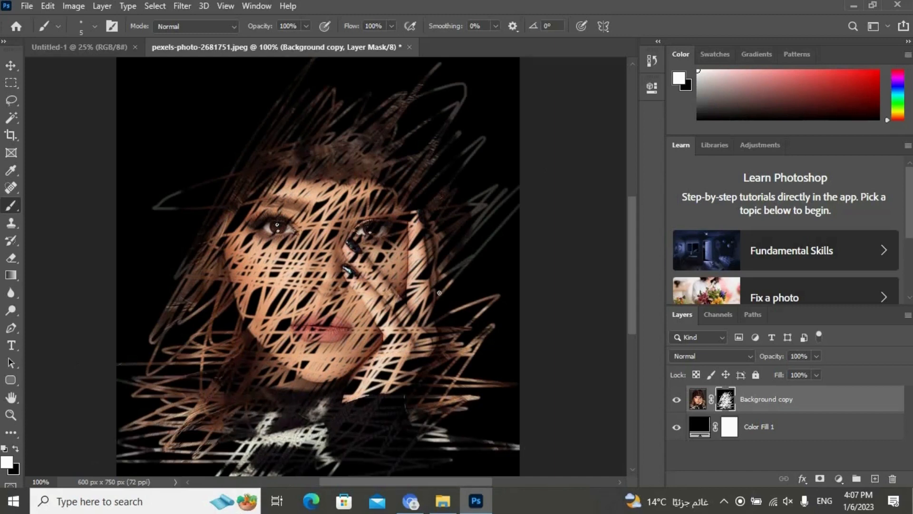
mouse_move(400, 150)
left_mouse_down()
mouse_move(214, 185)
mouse_move(200, 175)
mouse_move(258, 146)
mouse_move(326, 92)
mouse_move(540, 128)
mouse_move(352, 118)
mouse_move(409, 155)
mouse_move(433, 193)
mouse_move(276, 273)
mouse_move(111, 220)
mouse_move(176, 305)
mouse_move(127, 276)
mouse_move(131, 314)
mouse_move(186, 333)
mouse_move(243, 309)
mouse_move(476, 285)
mouse_move(286, 376)
mouse_move(190, 309)
left_mouse_up()
mouse_move(277, 225)
left_mouse_down()
mouse_move(256, 309)
mouse_move(393, 430)
mouse_move(547, 465)
mouse_move(475, 384)
mouse_move(476, 236)
left_mouse_up()
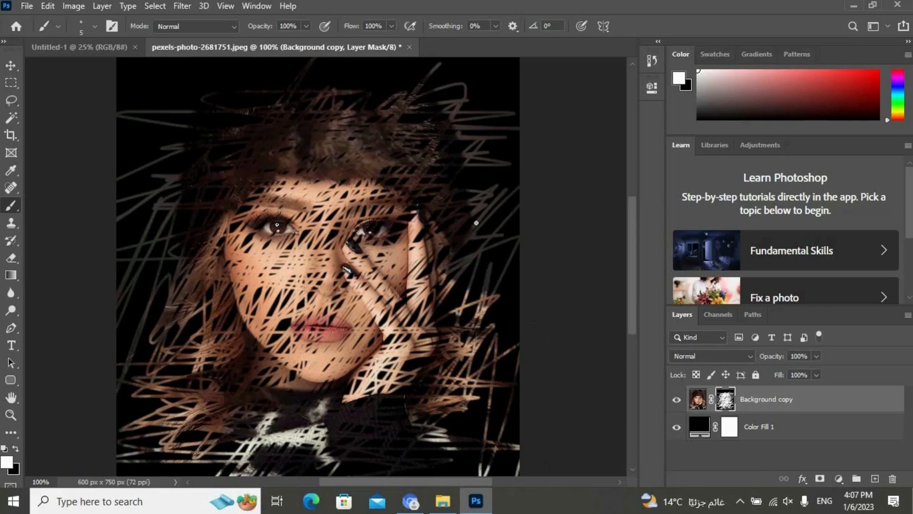
mouse_move(408, 86)
left_mouse_down()
mouse_move(306, 74)
mouse_move(441, 107)
mouse_move(407, 114)
mouse_move(467, 77)
mouse_move(424, 63)
mouse_move(419, 99)
mouse_move(410, 79)
mouse_move(322, 65)
mouse_move(354, 70)
mouse_move(368, 99)
left_mouse_up()
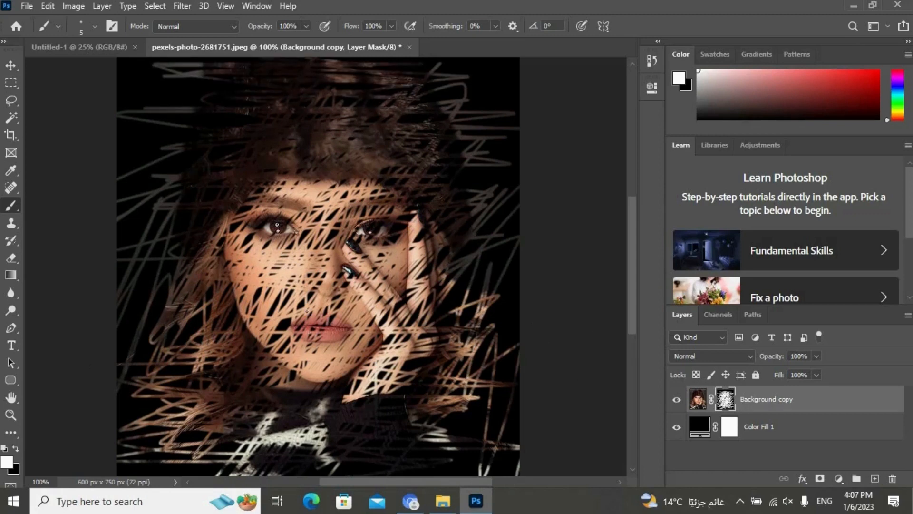
Inspect the scribbled portrait up close and compare it with the Background copy layer hidden and shown.
left_click(276, 386, "ctrl")
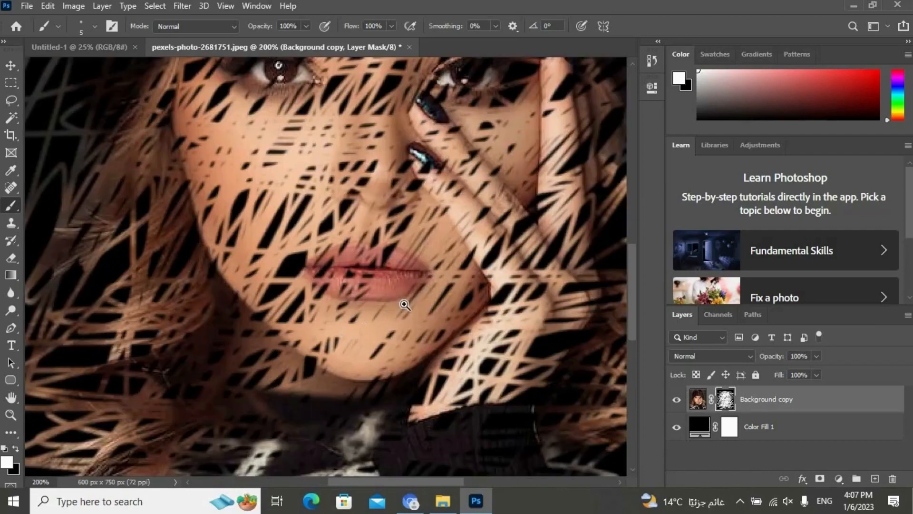
left_click(427, 285, "alt")
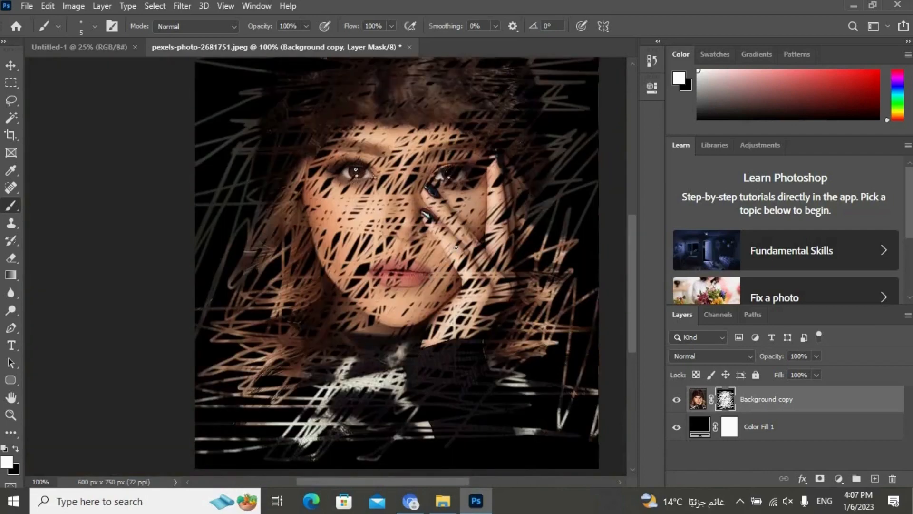
left_click_drag(453, 248, 356, 261)
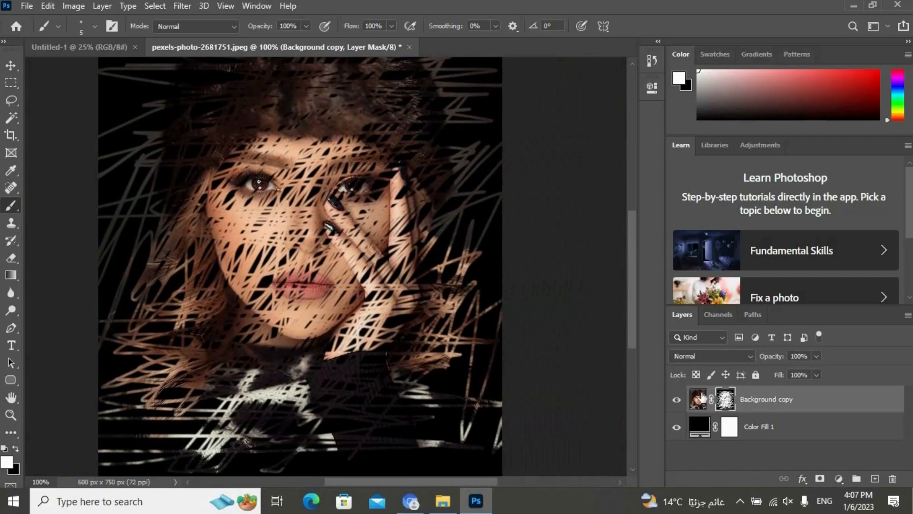
left_click(677, 400)
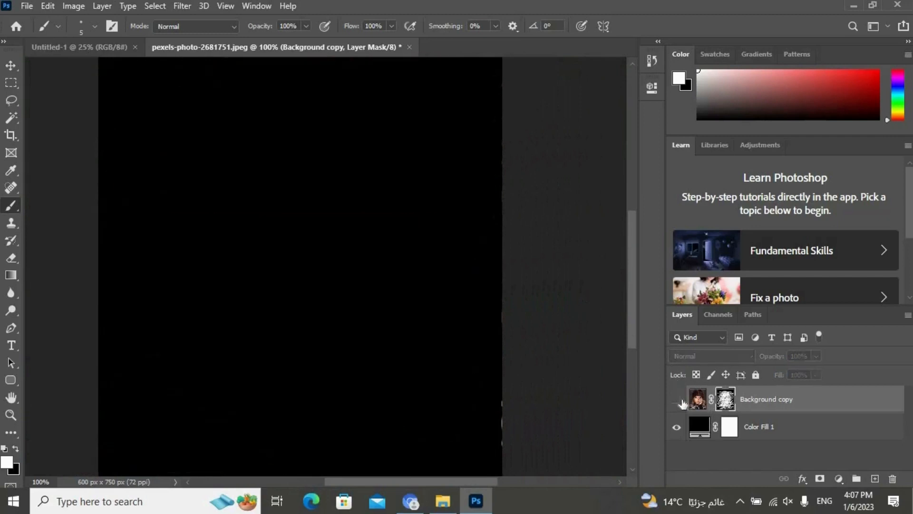
left_click(676, 399)
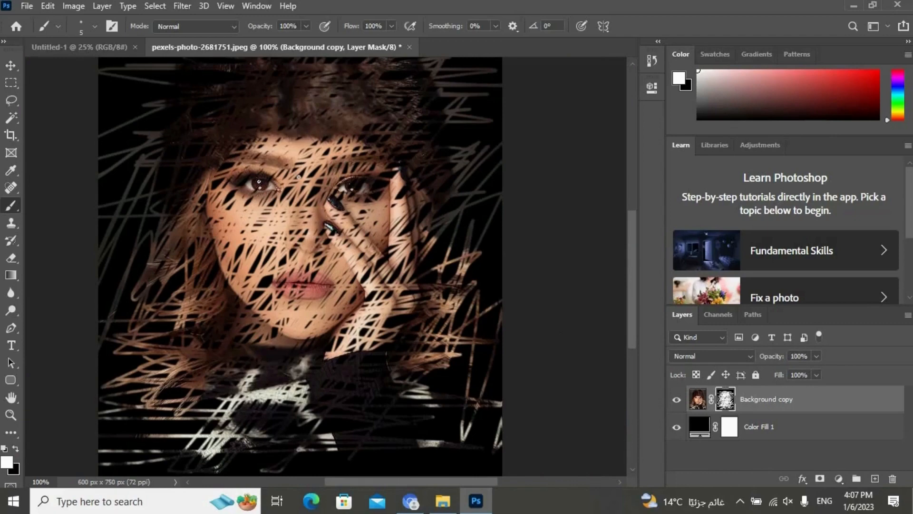
Open the image pexels-photo-2613260 from the images object folder.
left_click(27, 6)
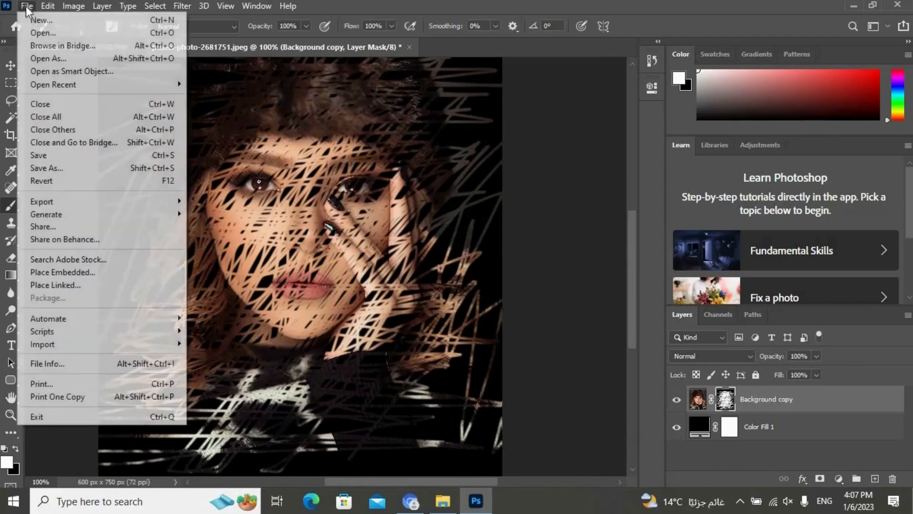
left_click(38, 35)
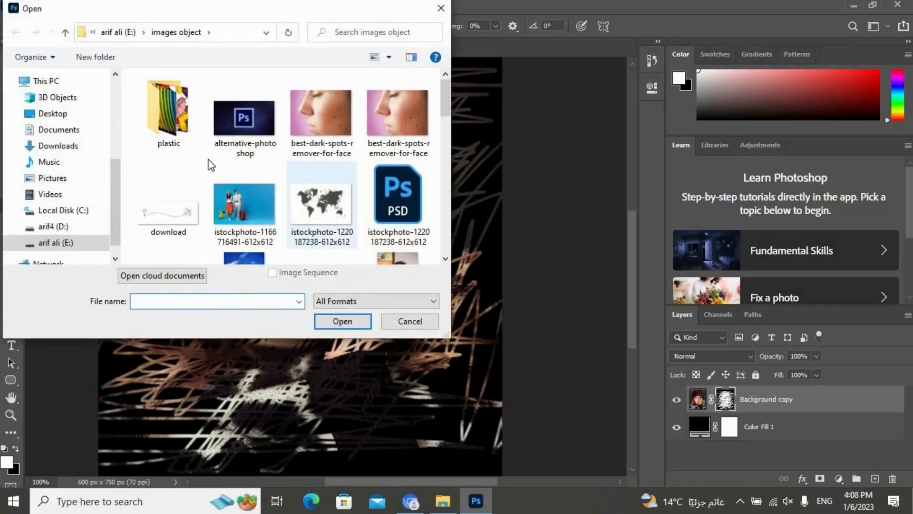
left_click(322, 204)
scroll(322, 209, "down", 2)
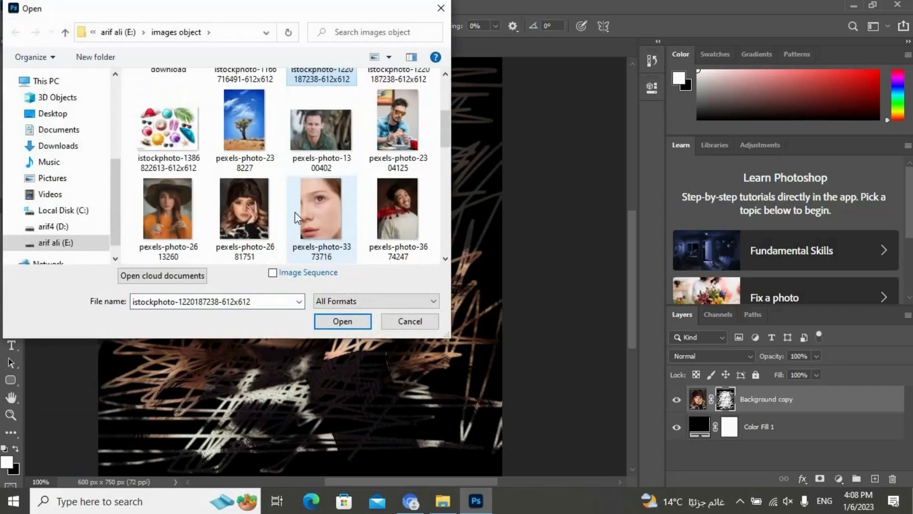
scroll(376, 226, "down", 1)
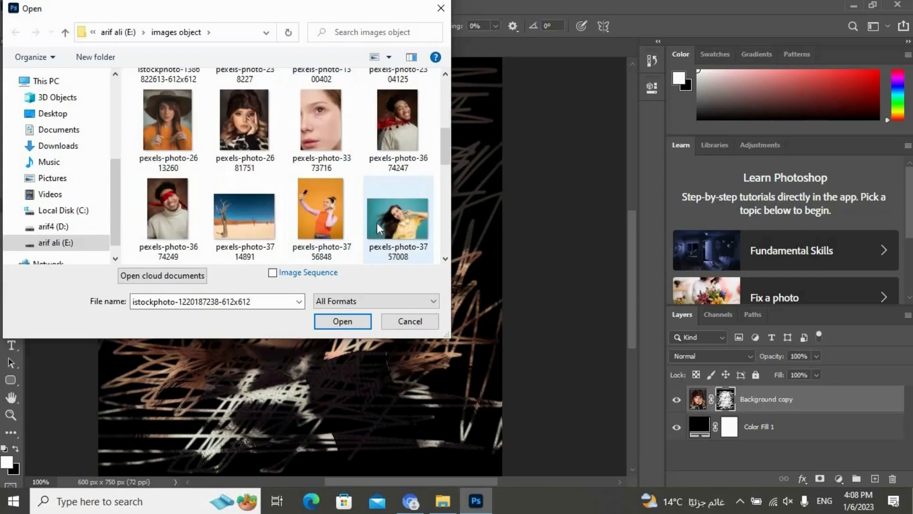
scroll(377, 222, "down", 5)
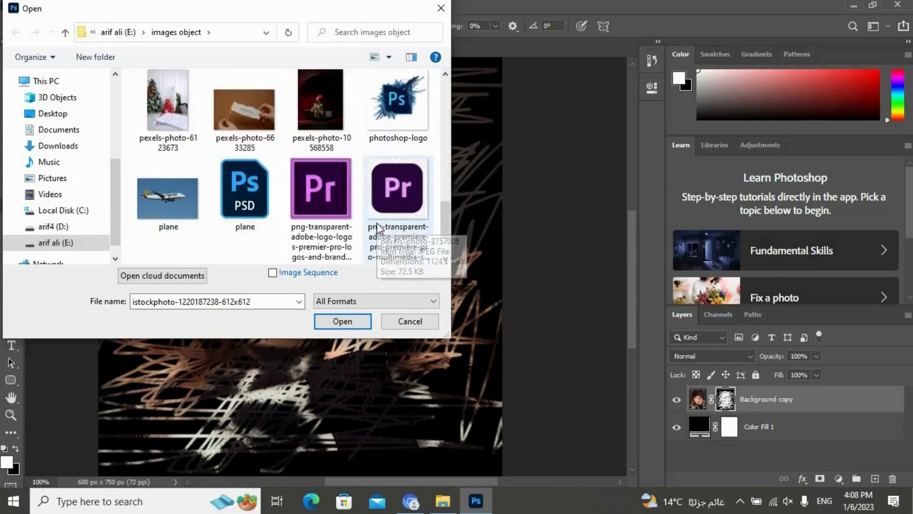
scroll(376, 219, "up", 8)
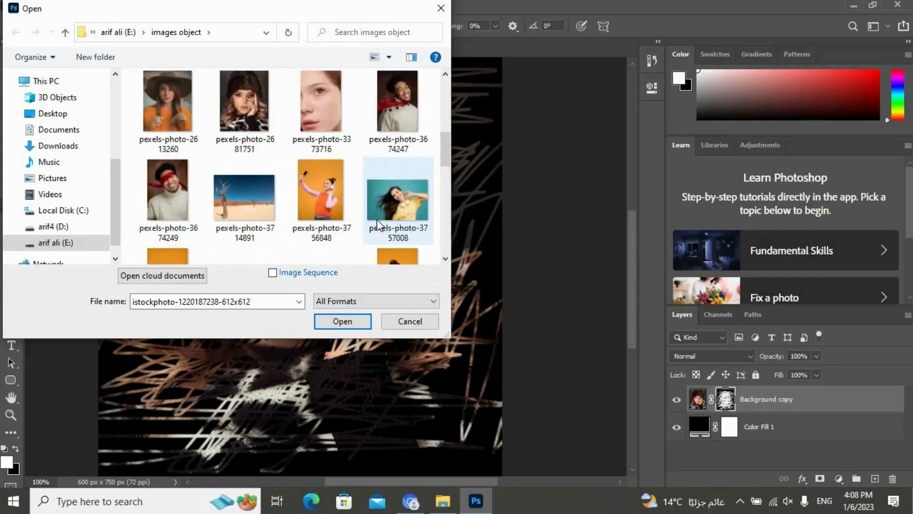
left_click(186, 193)
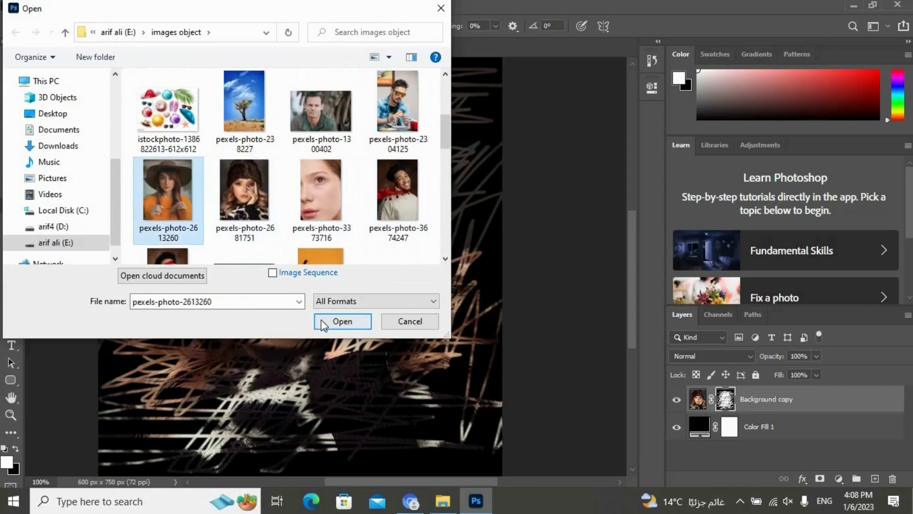
left_click(333, 321)
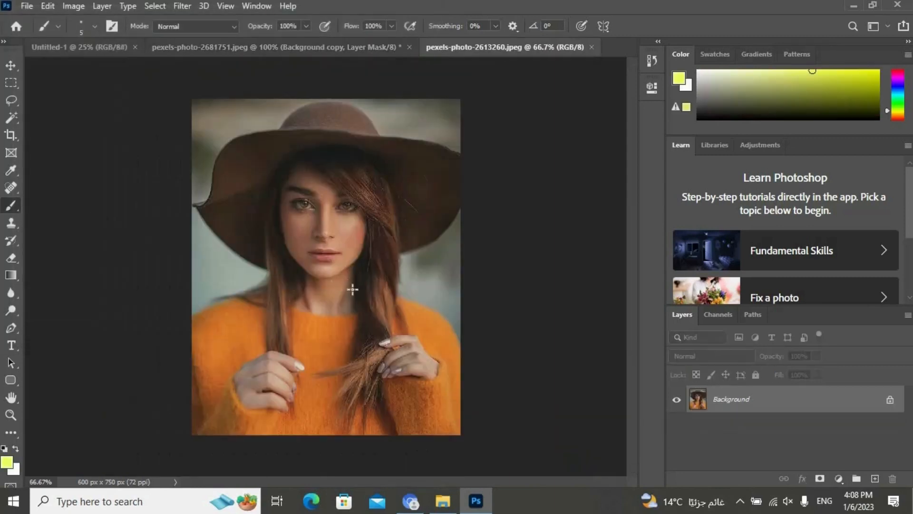
Duplicate the hat portrait's Background layer and delete the original Background layer.
left_click_drag(854, 403, 875, 478)
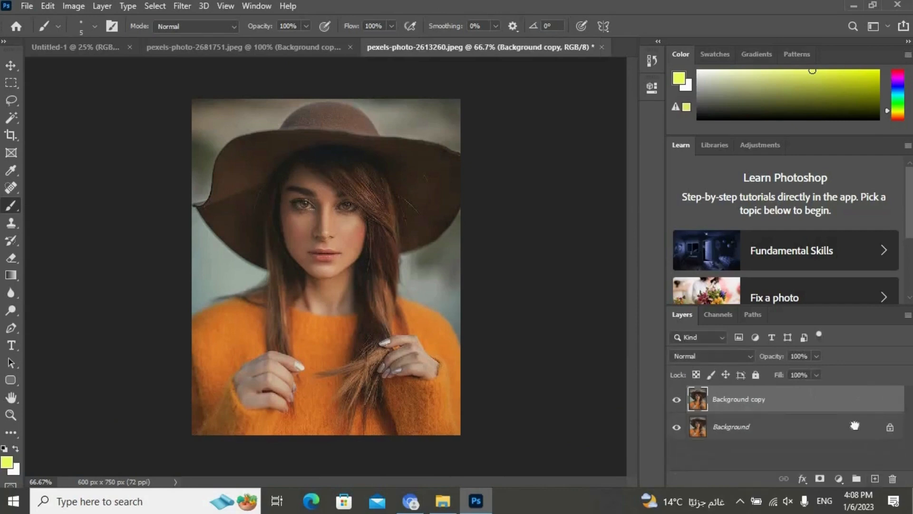
left_click_drag(855, 425, 893, 479)
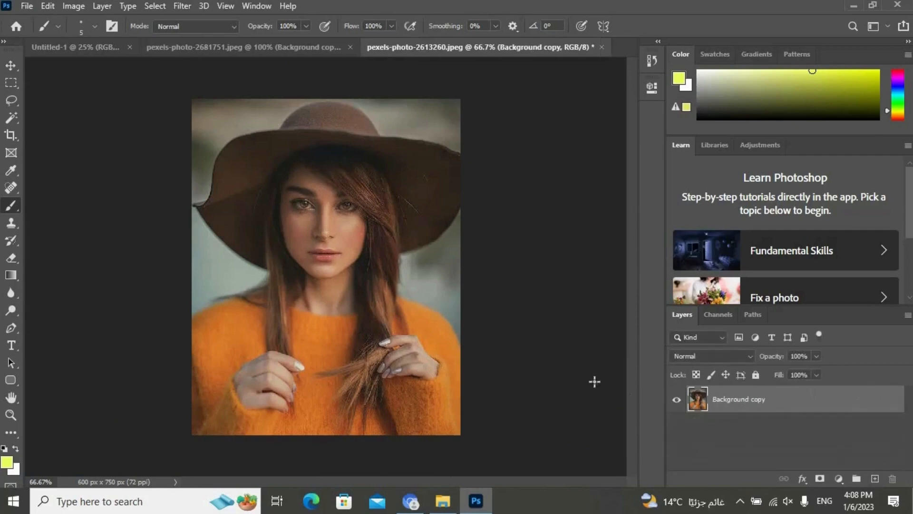
Create a black (000000) Solid Color fill layer and place the Background copy layer above it.
left_click(875, 479)
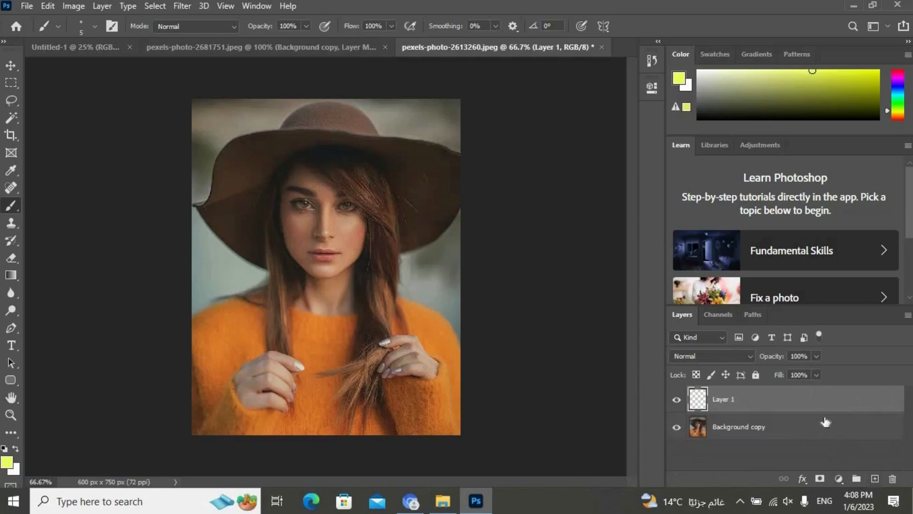
left_click(839, 479)
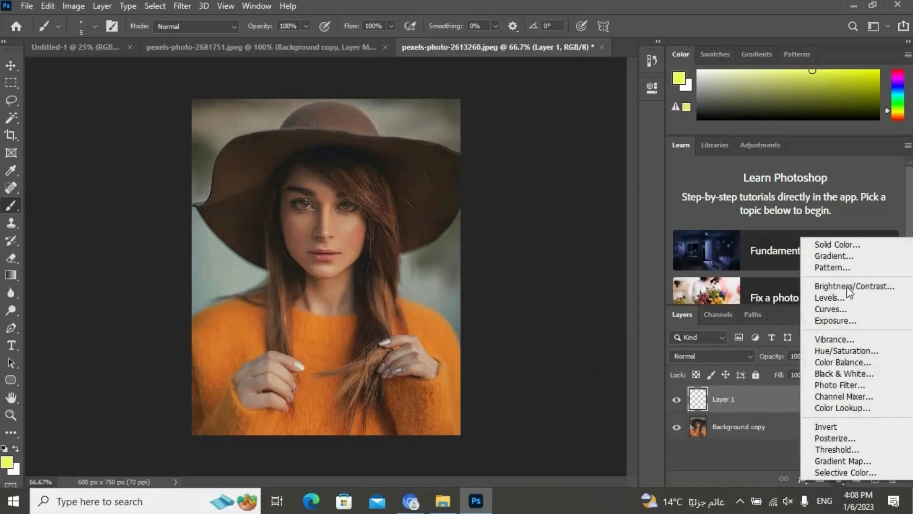
left_click(837, 244)
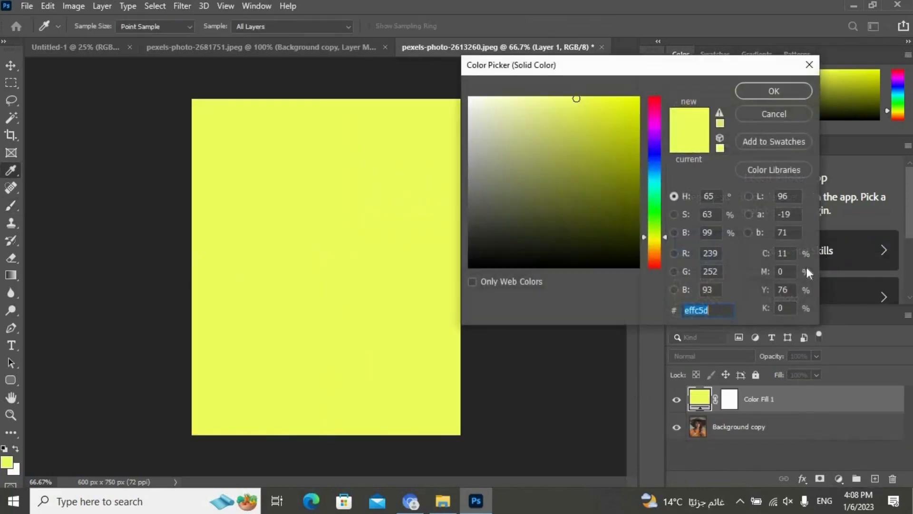
left_click_drag(601, 241, 643, 293)
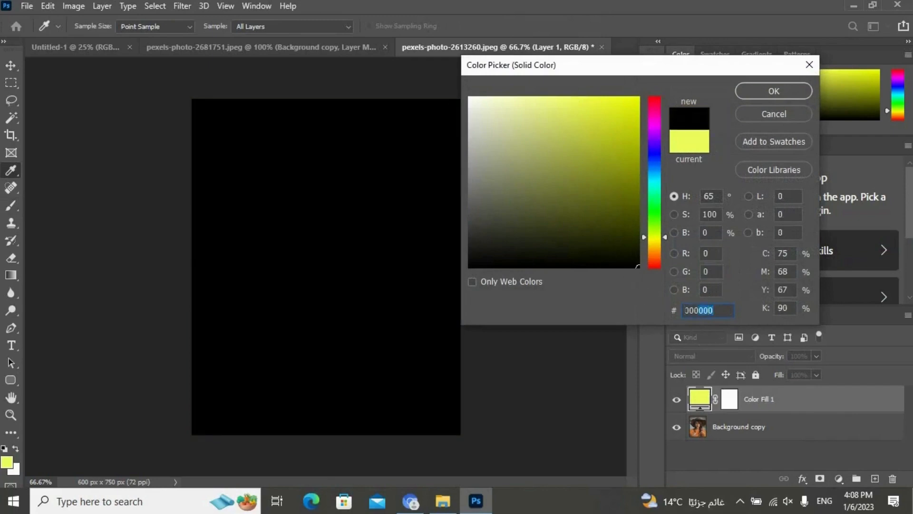
left_click_drag(685, 310, 683, 311)
left_click(775, 91)
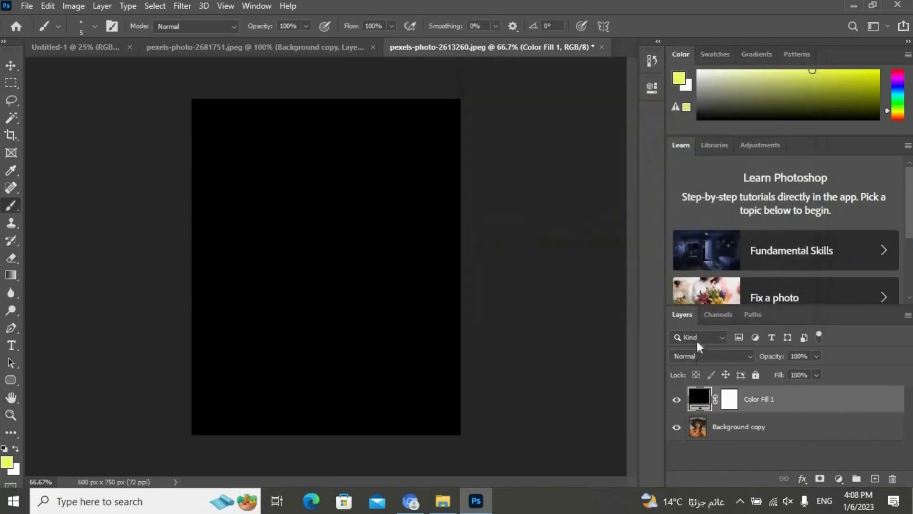
left_click_drag(767, 429, 772, 409)
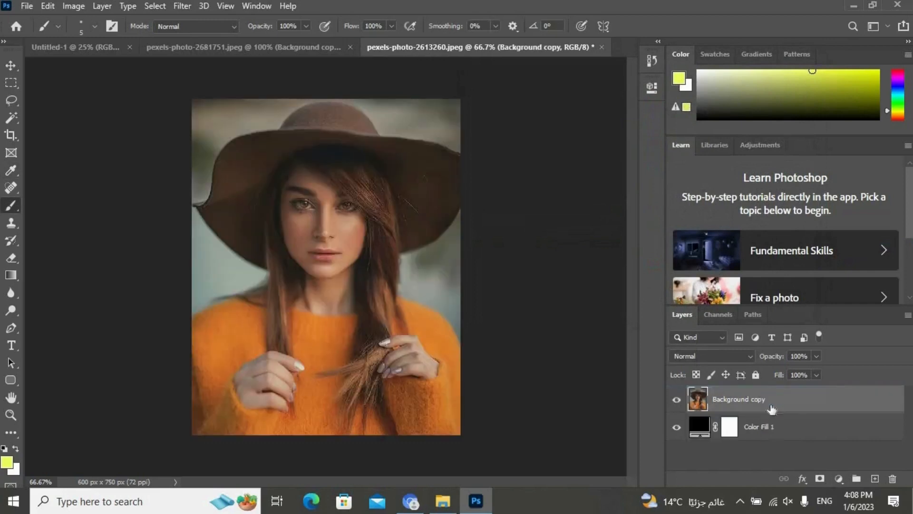
Add a layer mask to the hat portrait's Background copy layer and invert it to black.
left_click(820, 479)
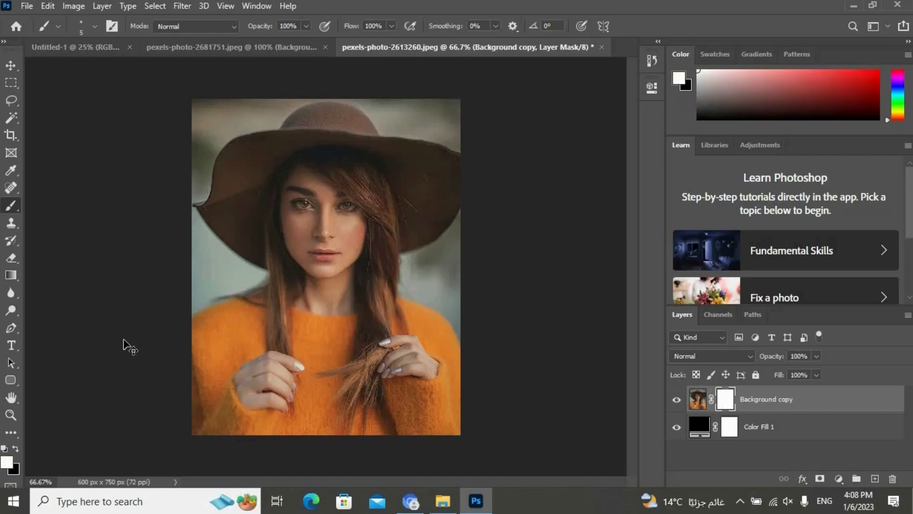
key("ctrl+i")
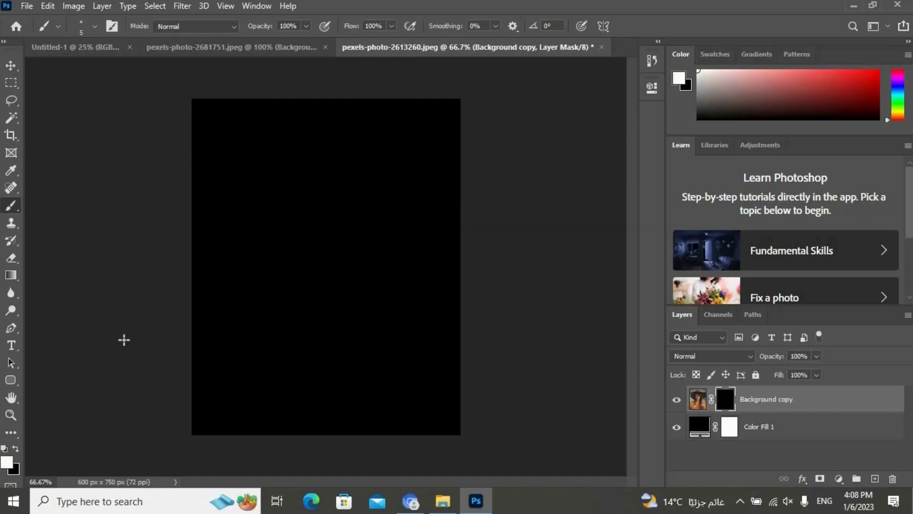
Select the Brush tool with the Soft Round Pressure Size preset at 5 px and 100% opacity.
right_click(15, 204)
left_click(41, 206)
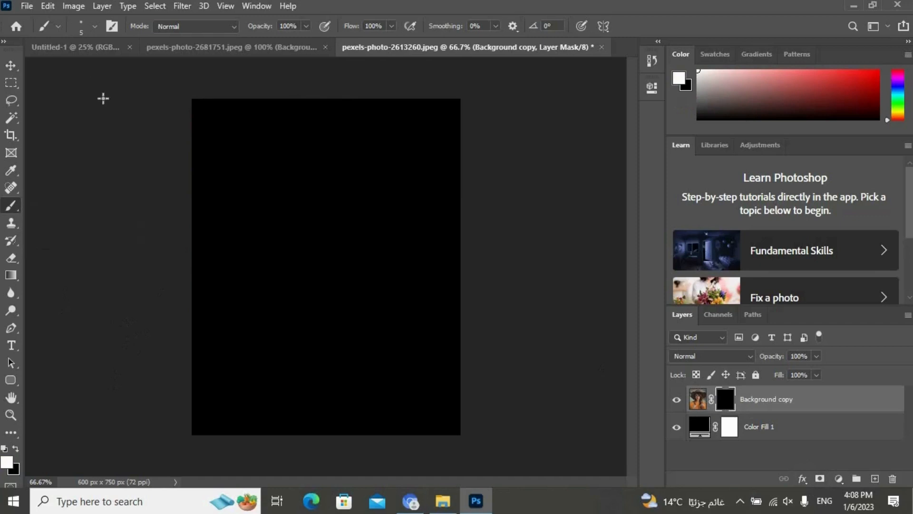
left_click(96, 26)
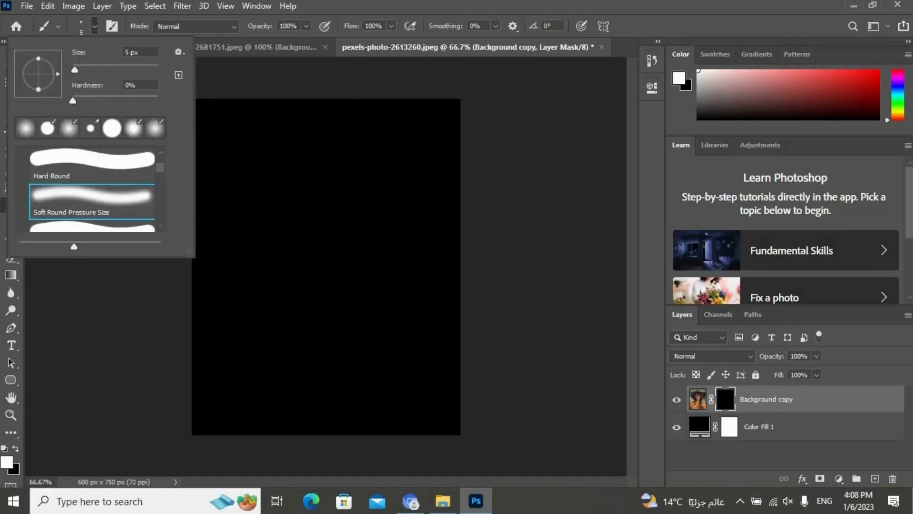
left_click(95, 28)
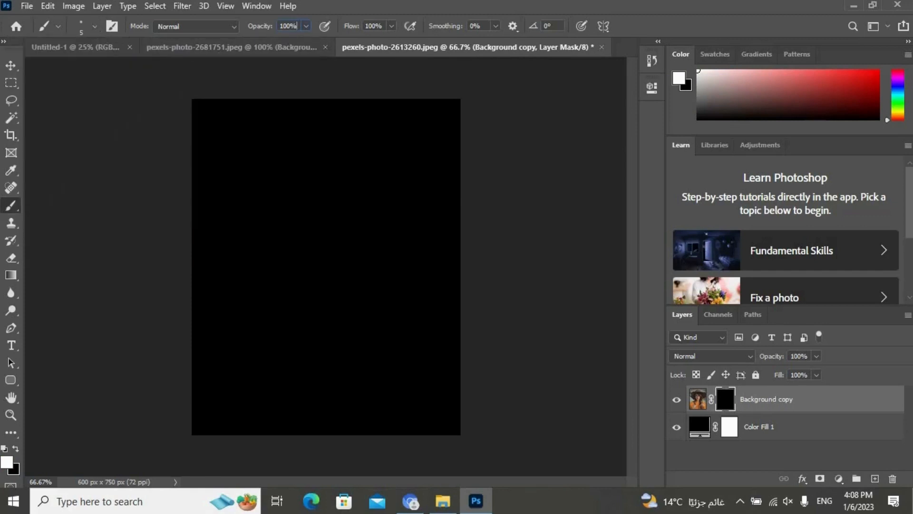
left_click_drag(298, 26, 266, 28)
Scribble diagonal white strokes on the layer mask to reveal the woman's face, hair, hat and orange sweater.
mouse_move(308, 181)
left_mouse_down()
mouse_move(247, 198)
mouse_move(304, 122)
mouse_move(318, 173)
mouse_move(269, 332)
mouse_move(284, 315)
mouse_move(260, 312)
mouse_move(416, 206)
mouse_move(372, 153)
mouse_move(330, 138)
mouse_move(363, 119)
mouse_move(354, 185)
mouse_move(312, 308)
mouse_move(375, 218)
mouse_move(384, 235)
mouse_move(285, 373)
mouse_move(294, 304)
mouse_move(289, 331)
mouse_move(269, 353)
mouse_move(293, 390)
mouse_move(400, 204)
mouse_move(384, 163)
mouse_move(341, 282)
mouse_move(407, 169)
mouse_move(350, 151)
mouse_move(340, 189)
mouse_move(364, 131)
mouse_move(379, 142)
mouse_move(358, 186)
mouse_move(336, 190)
mouse_move(411, 166)
mouse_move(315, 355)
mouse_move(371, 274)
mouse_move(351, 320)
mouse_move(300, 387)
mouse_move(312, 393)
mouse_move(346, 358)
mouse_move(326, 389)
mouse_move(391, 279)
mouse_move(415, 210)
mouse_move(414, 246)
mouse_move(375, 287)
mouse_move(415, 166)
mouse_move(426, 166)
mouse_move(405, 298)
mouse_move(381, 333)
mouse_move(425, 203)
mouse_move(362, 366)
mouse_move(315, 386)
mouse_move(265, 326)
mouse_move(274, 261)
mouse_move(286, 277)
mouse_move(273, 258)
mouse_move(282, 222)
mouse_move(238, 266)
mouse_move(311, 224)
left_mouse_up()
mouse_move(259, 234)
left_mouse_down()
mouse_move(261, 253)
mouse_move(275, 190)
mouse_move(244, 233)
mouse_move(265, 229)
mouse_move(237, 238)
mouse_move(182, 294)
mouse_move(180, 375)
mouse_move(248, 336)
mouse_move(269, 308)
mouse_move(263, 286)
mouse_move(243, 275)
mouse_move(220, 323)
mouse_move(272, 280)
mouse_move(230, 314)
mouse_move(245, 309)
mouse_move(236, 335)
mouse_move(265, 272)
mouse_move(284, 256)
mouse_move(285, 229)
mouse_move(263, 249)
mouse_move(258, 304)
mouse_move(278, 337)
mouse_move(299, 312)
mouse_move(293, 333)
mouse_move(299, 267)
mouse_move(285, 288)
mouse_move(296, 229)
mouse_move(247, 306)
left_mouse_up()
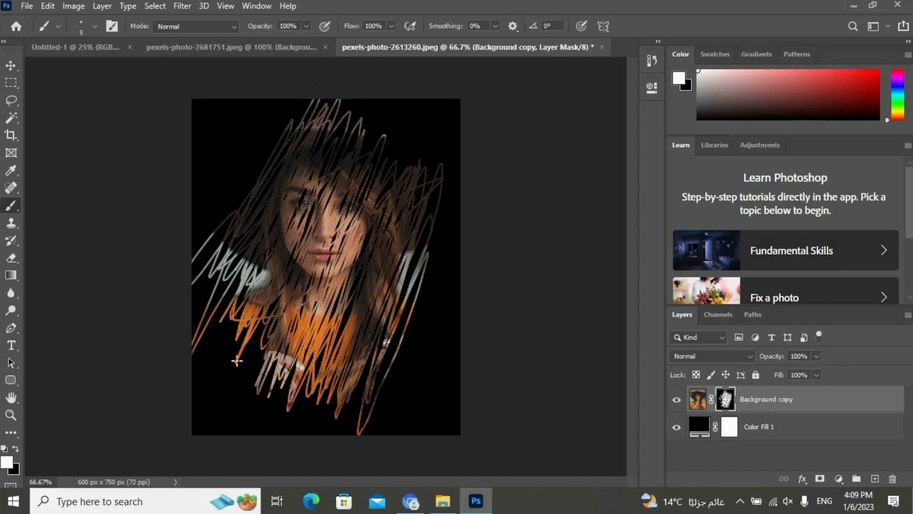
mouse_move(237, 360)
left_mouse_down()
mouse_move(243, 328)
mouse_move(333, 340)
mouse_move(367, 326)
mouse_move(430, 264)
mouse_move(447, 224)
mouse_move(404, 244)
mouse_move(398, 184)
left_mouse_up()
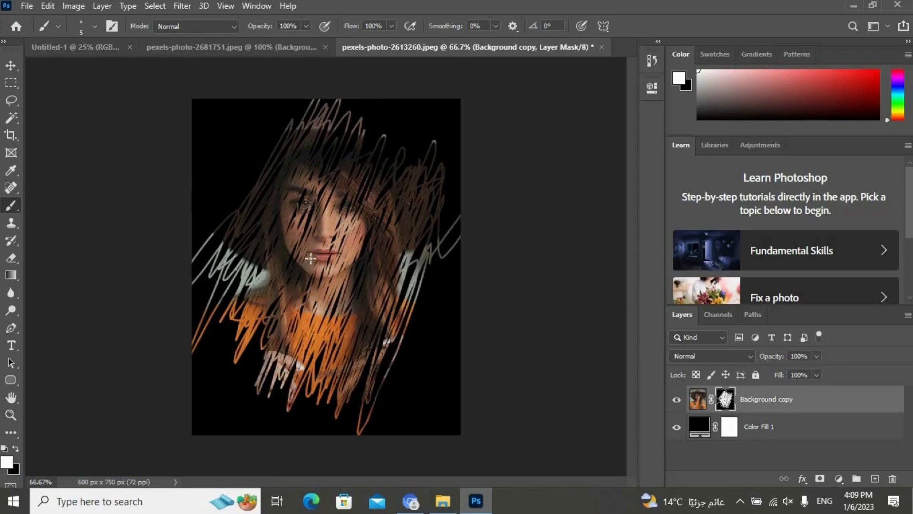
Examine the hat portrait's scribble effect up close and compare it with the finished pexels-photo-2681751 portrait at full view.
left_click(324, 235)
left_click(397, 251)
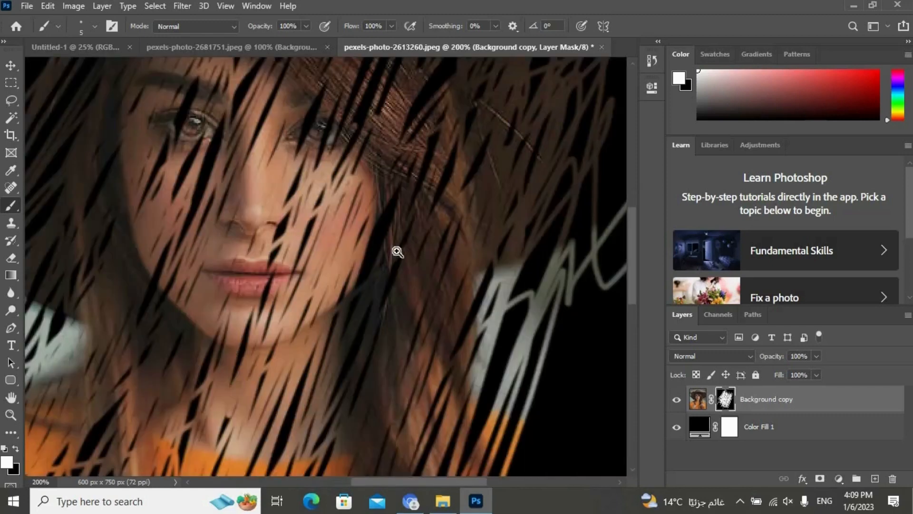
left_click(397, 247, "alt")
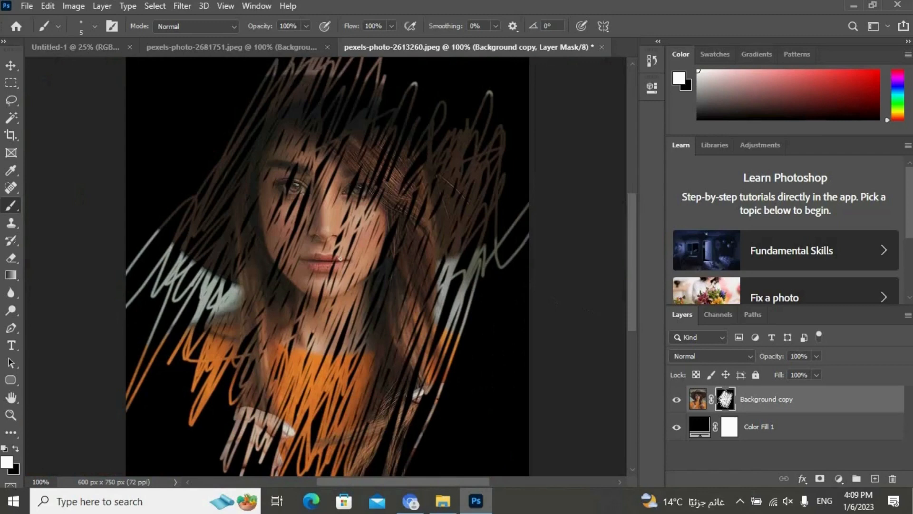
key("v")
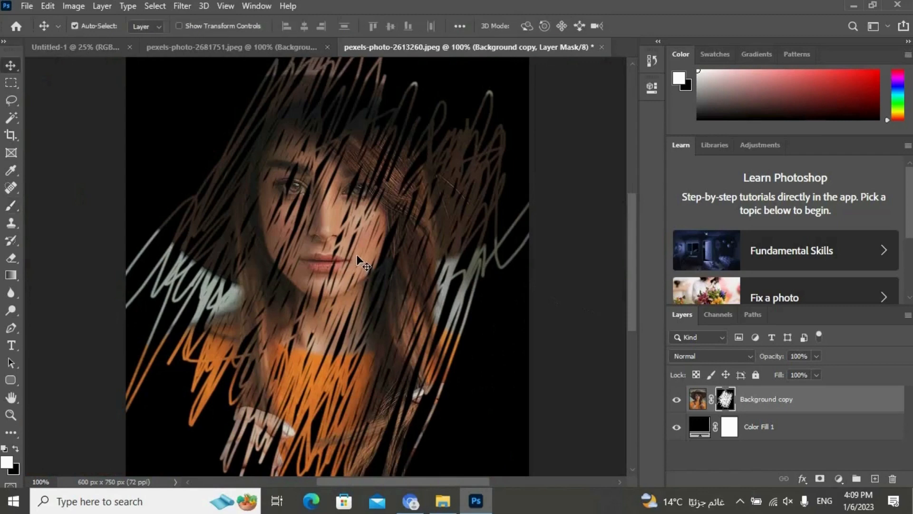
left_click_drag(358, 255, 387, 241)
left_click(277, 44)
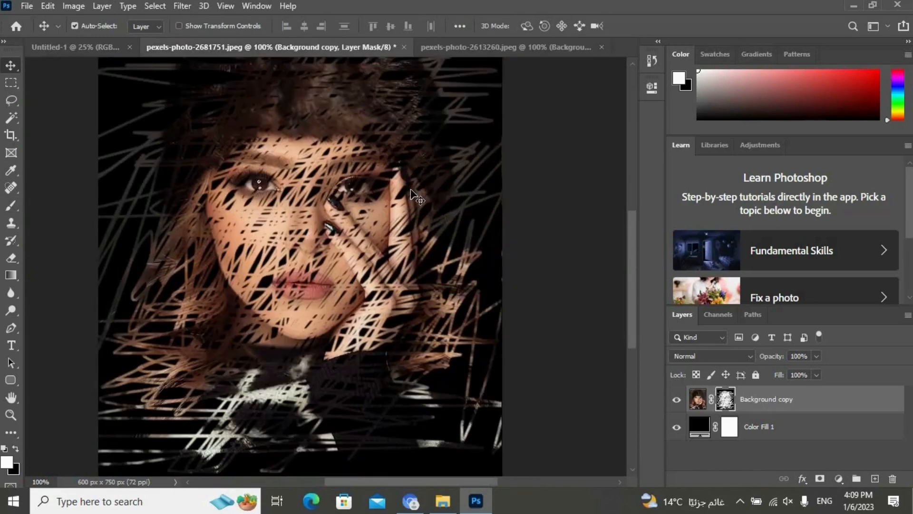
left_click(412, 192, "alt")
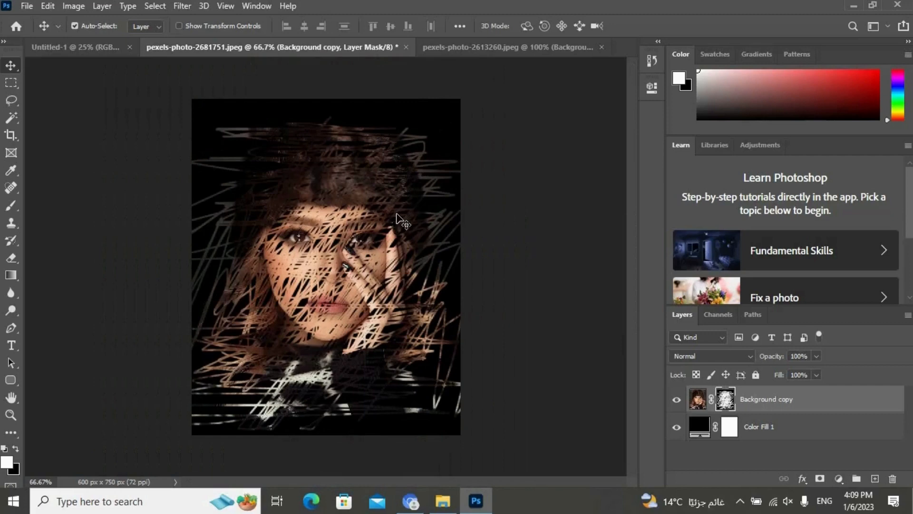
left_click(463, 47)
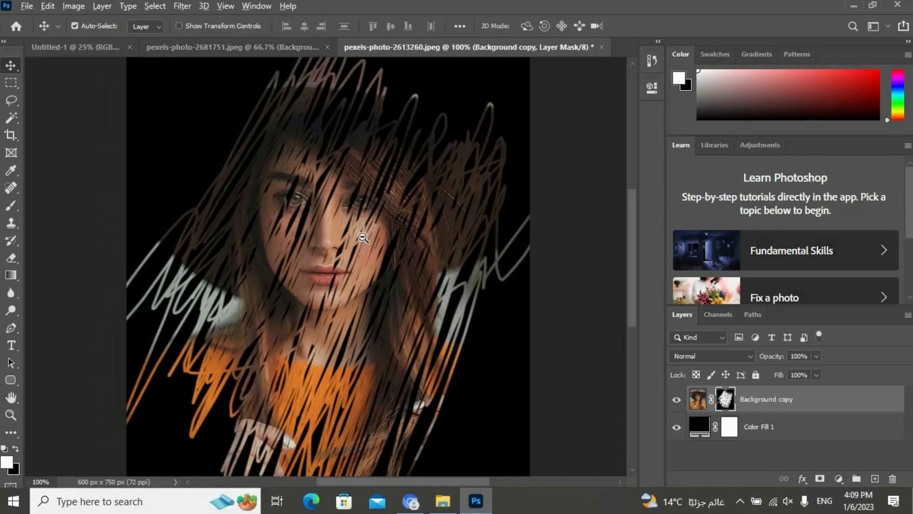
key("ctrl+minus")
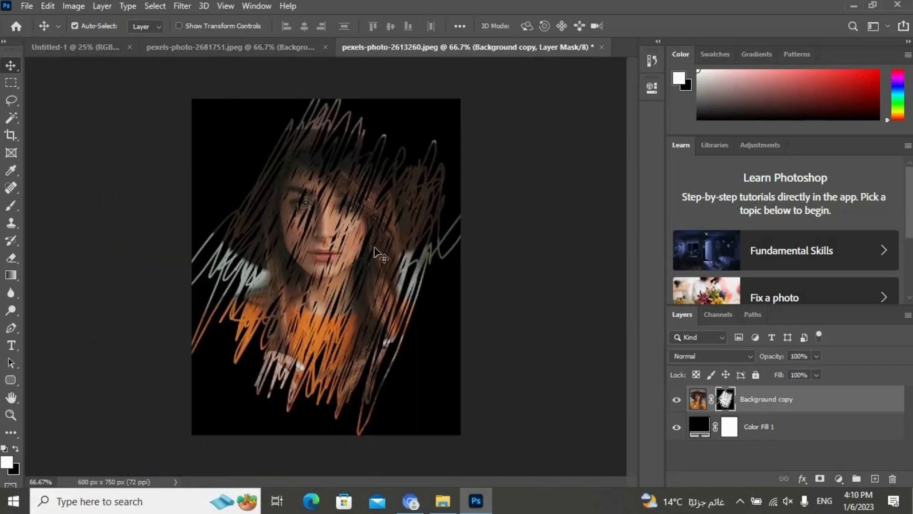
left_click(474, 510)
left_click(740, 501)
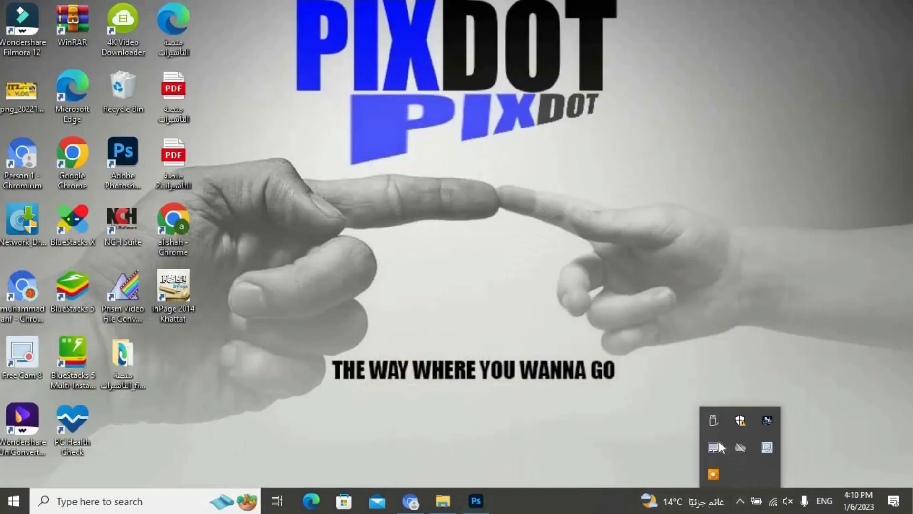
right_click(767, 449)
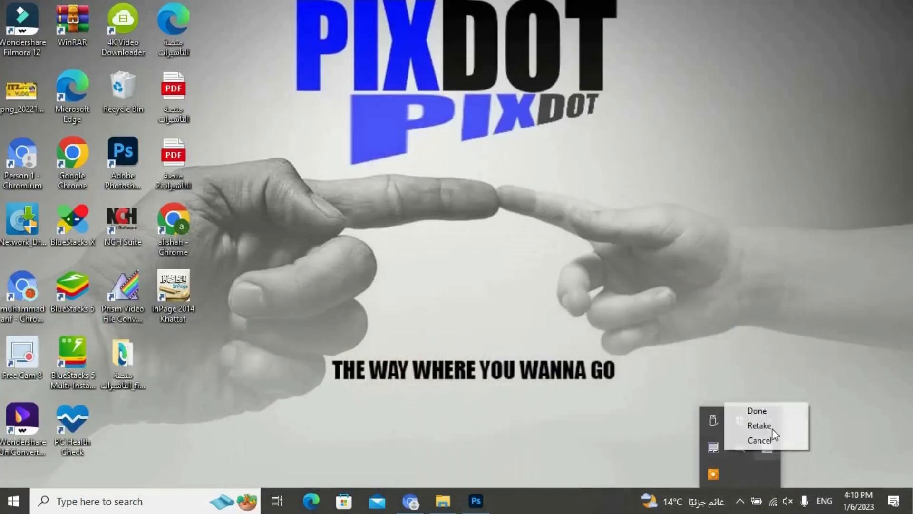